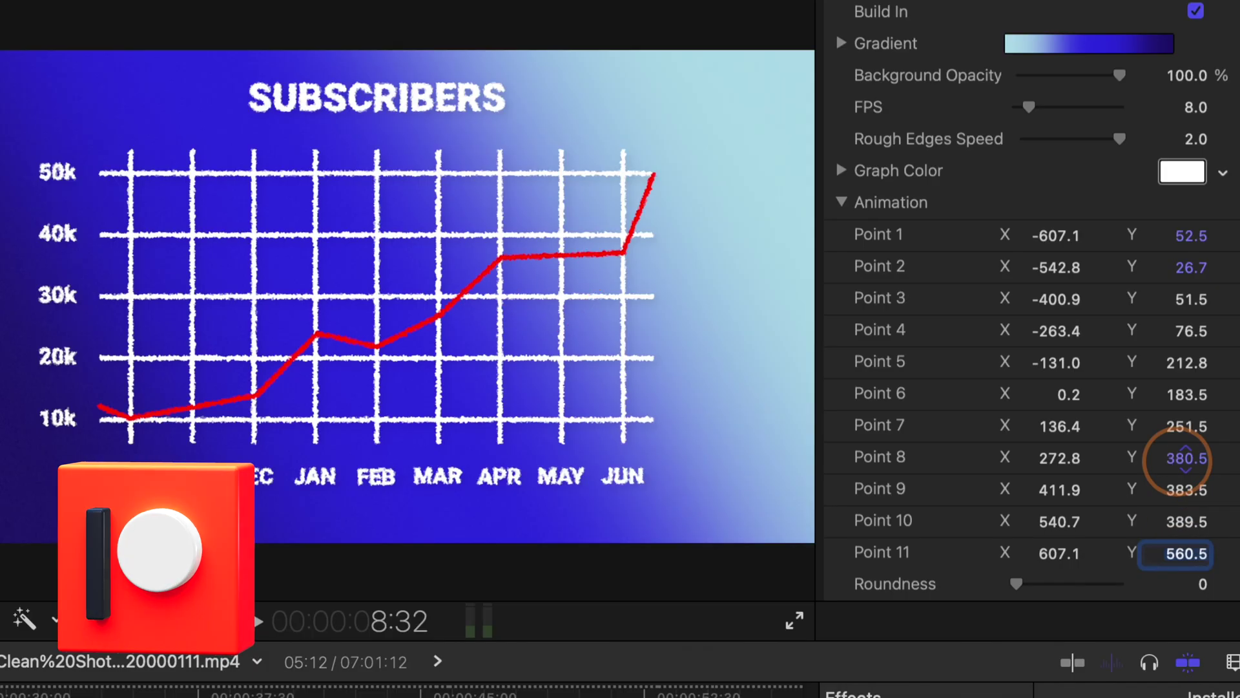
- Drag a Point Y value of the Line Graph title to reshape its SUBSCRIBERS line
drag(1169, 457, 1185, 288)
scroll(846, 90, up, 2)
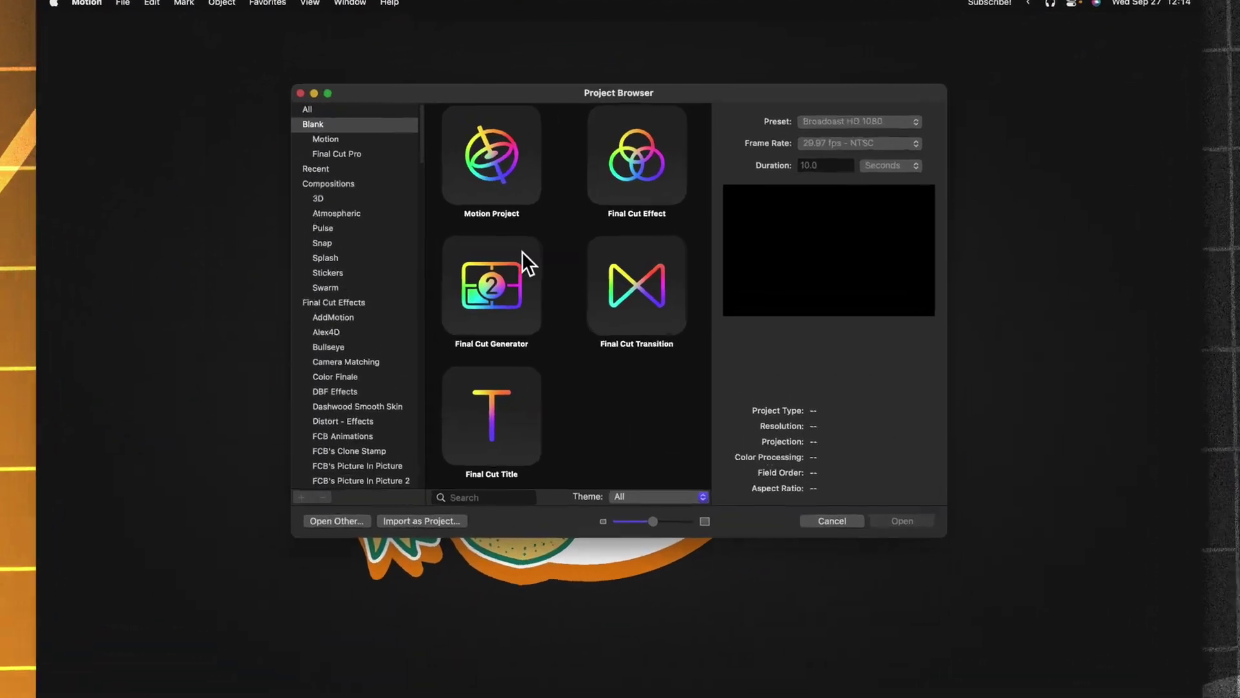
- Create a blank Motion Project using the Broadcast HD 1080, 29.97 fps preset
click(506, 184)
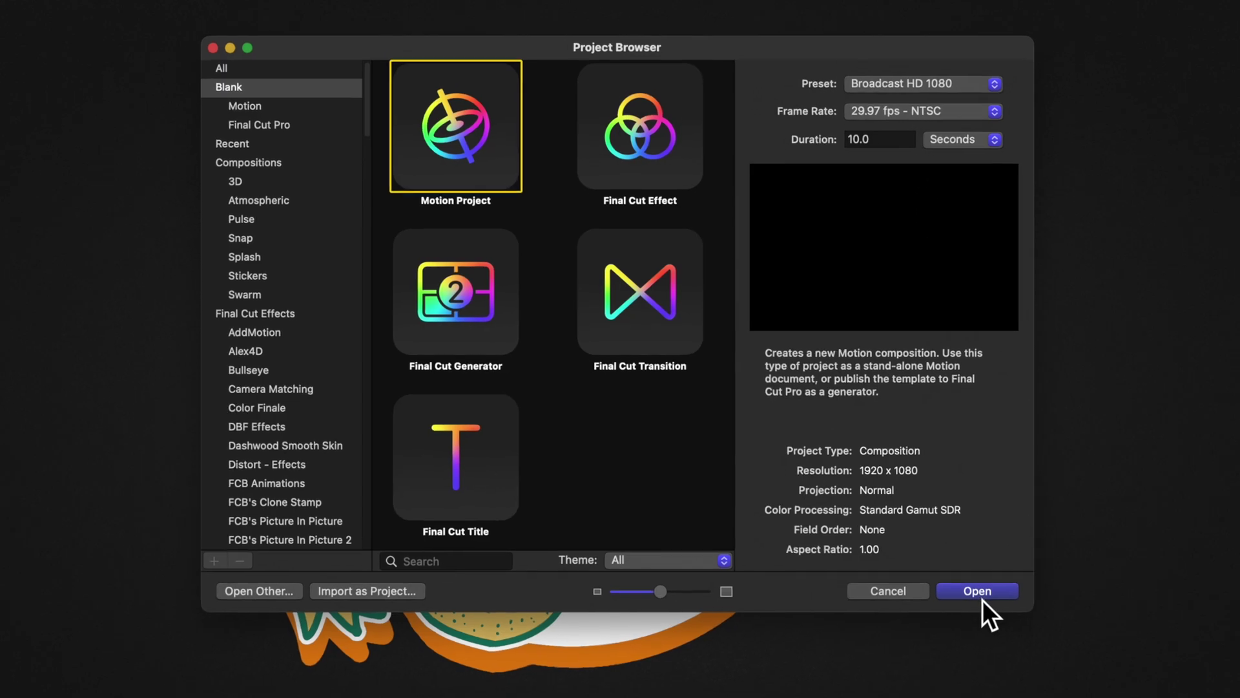
click(984, 599)
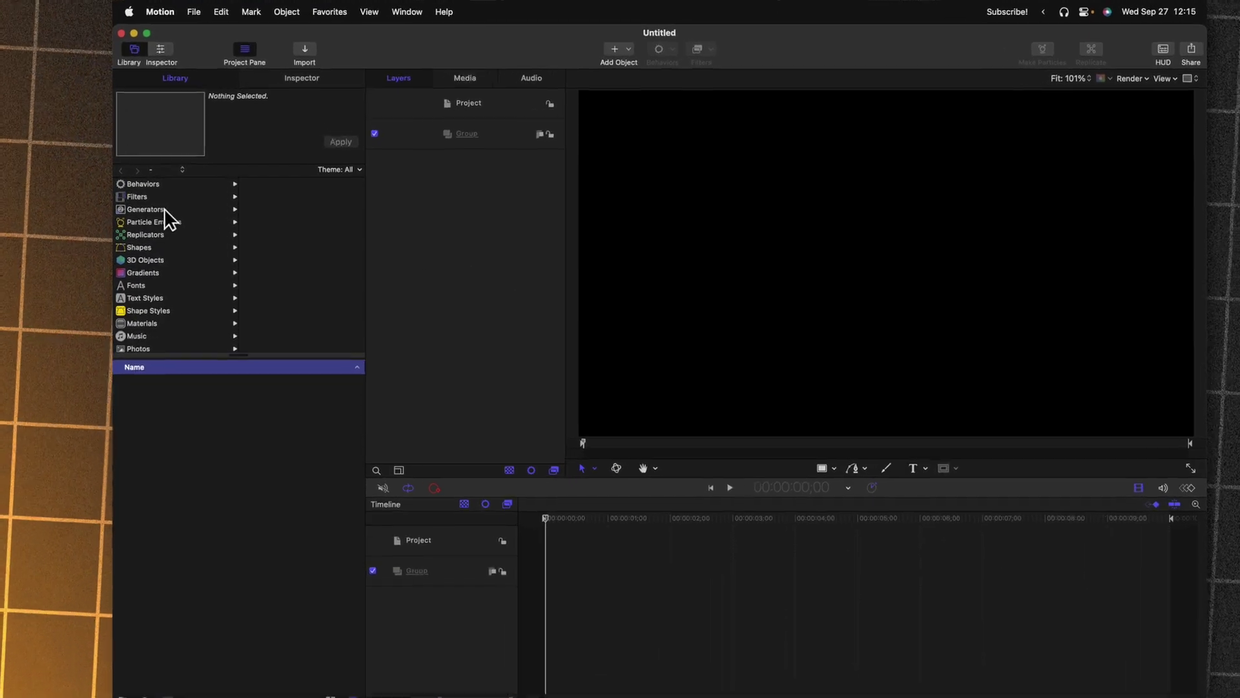
- Add a Gradient generator to the Group and angle it from lower left to upper right
click(164, 208)
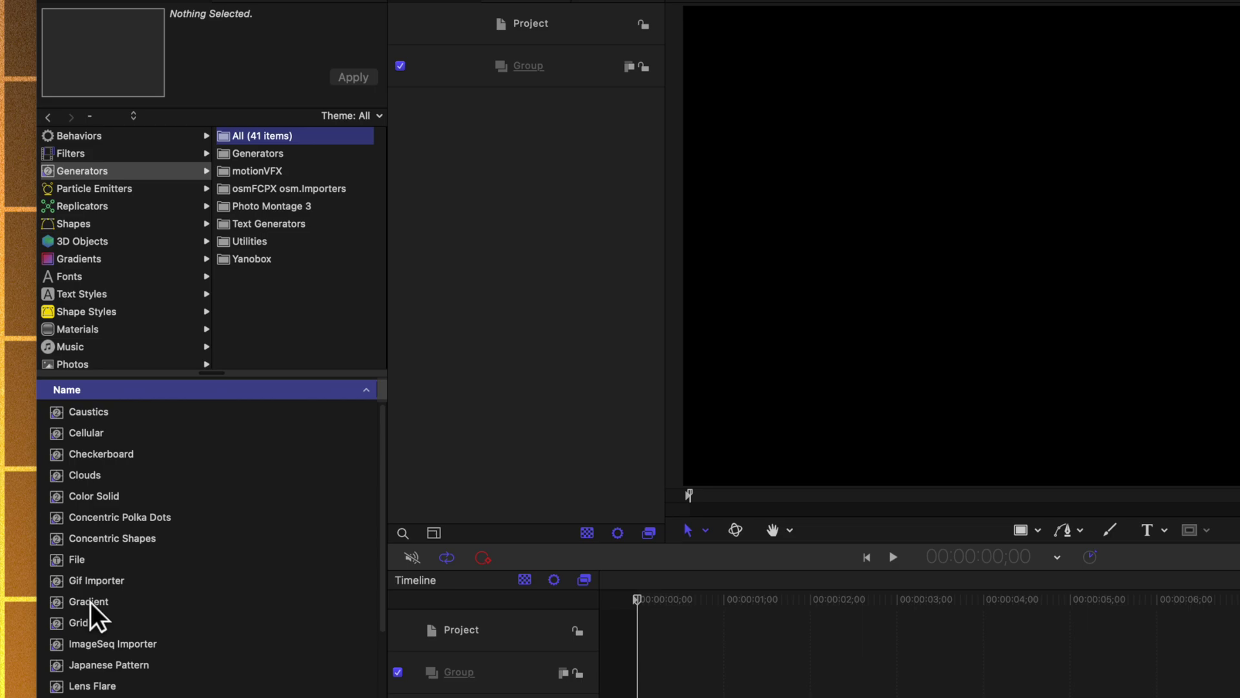
drag(190, 596, 543, 73)
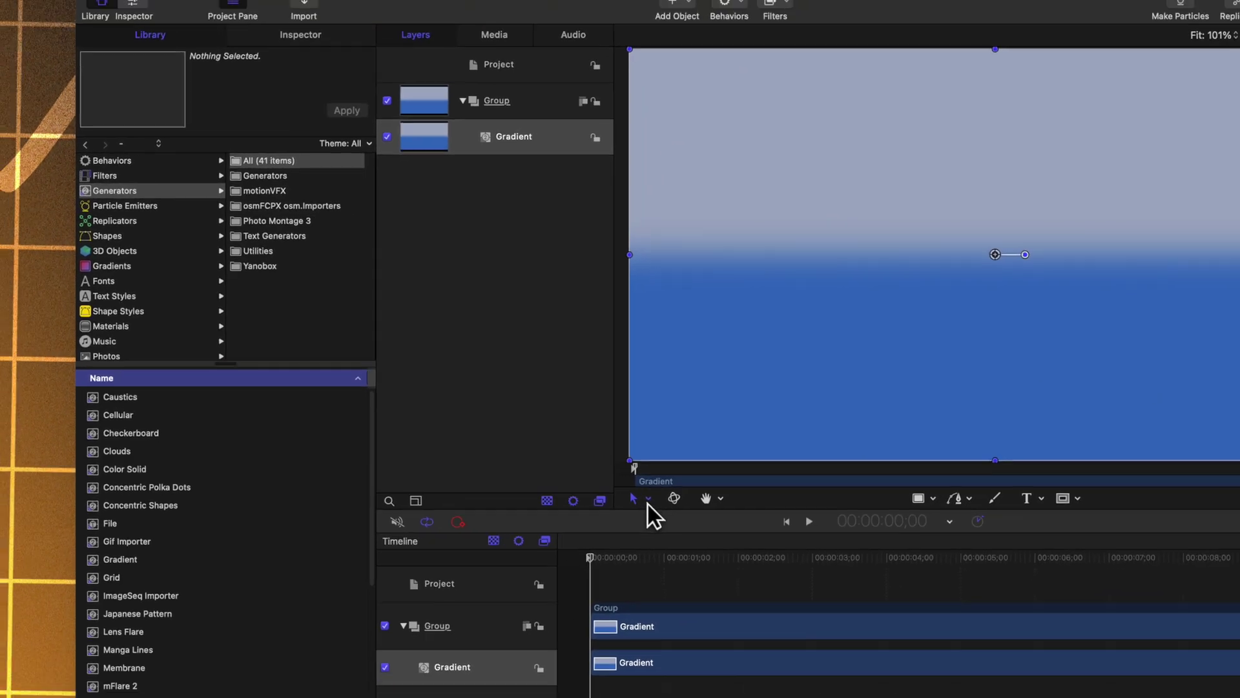
click(705, 530)
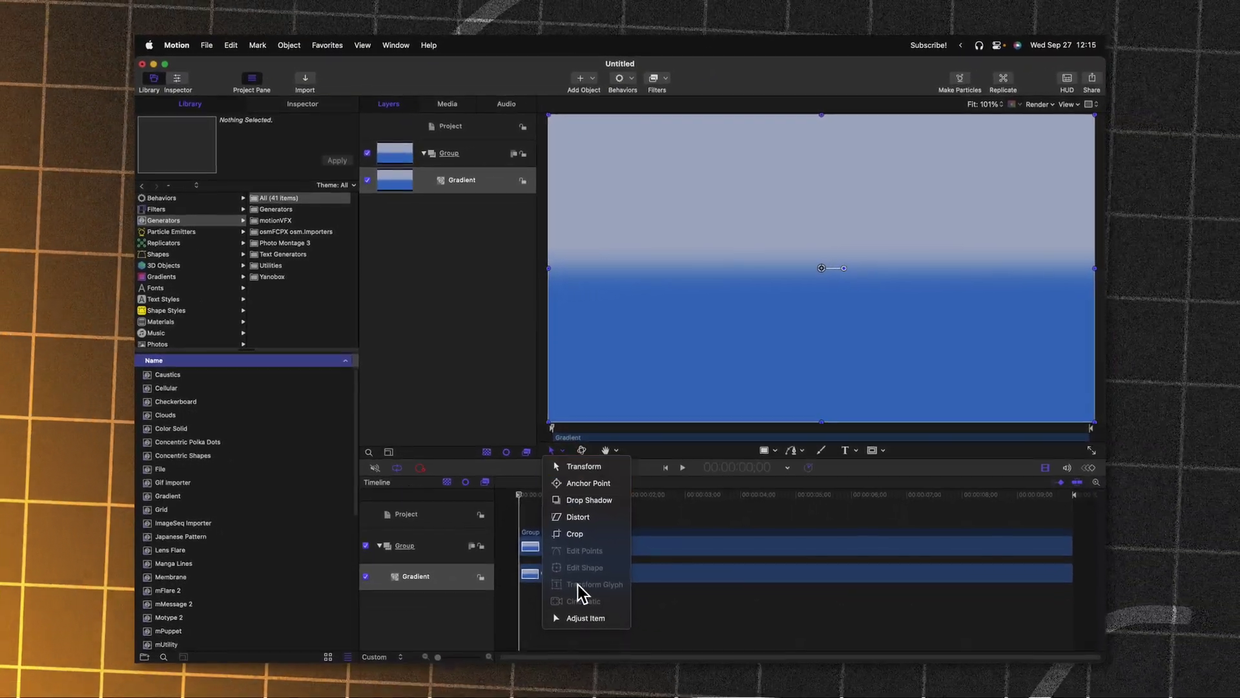
click(586, 617)
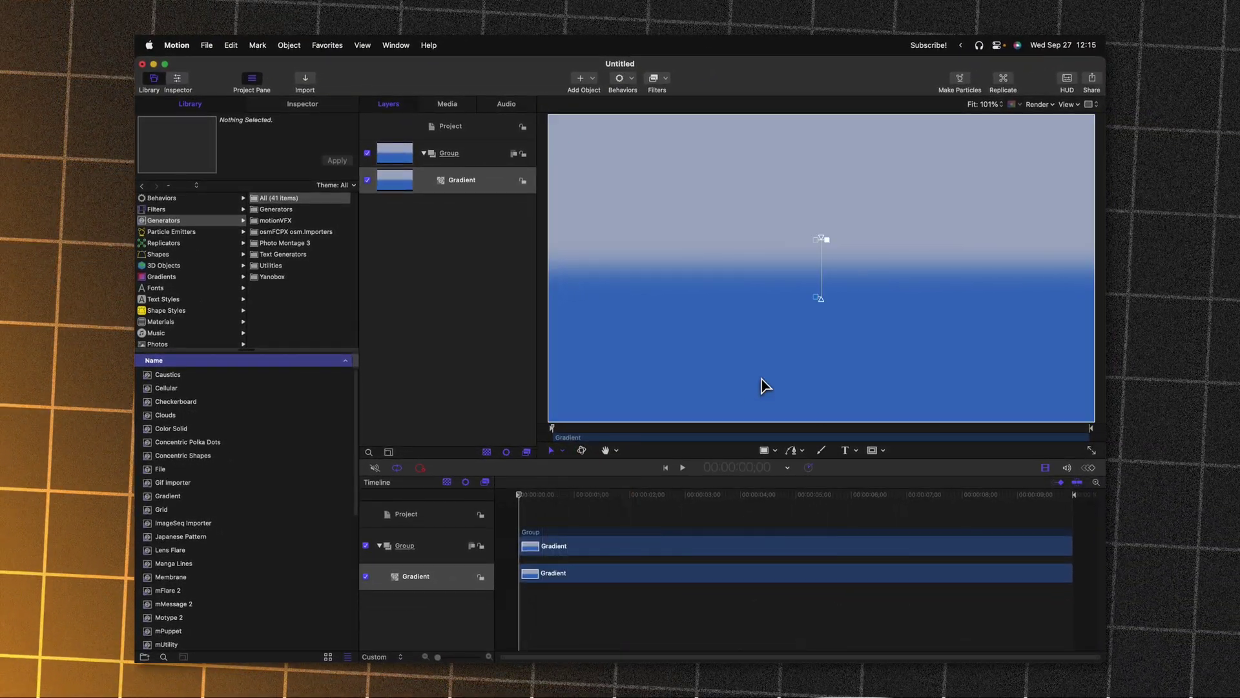
drag(824, 303, 602, 408)
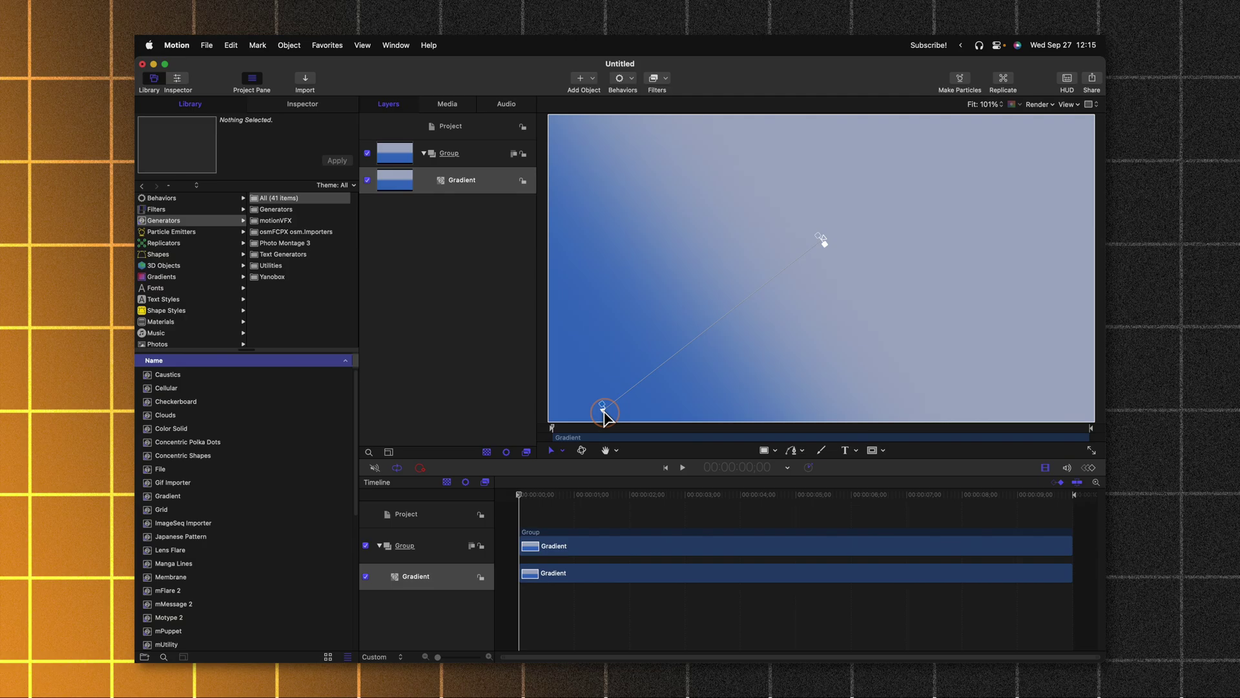
drag(825, 243, 1048, 143)
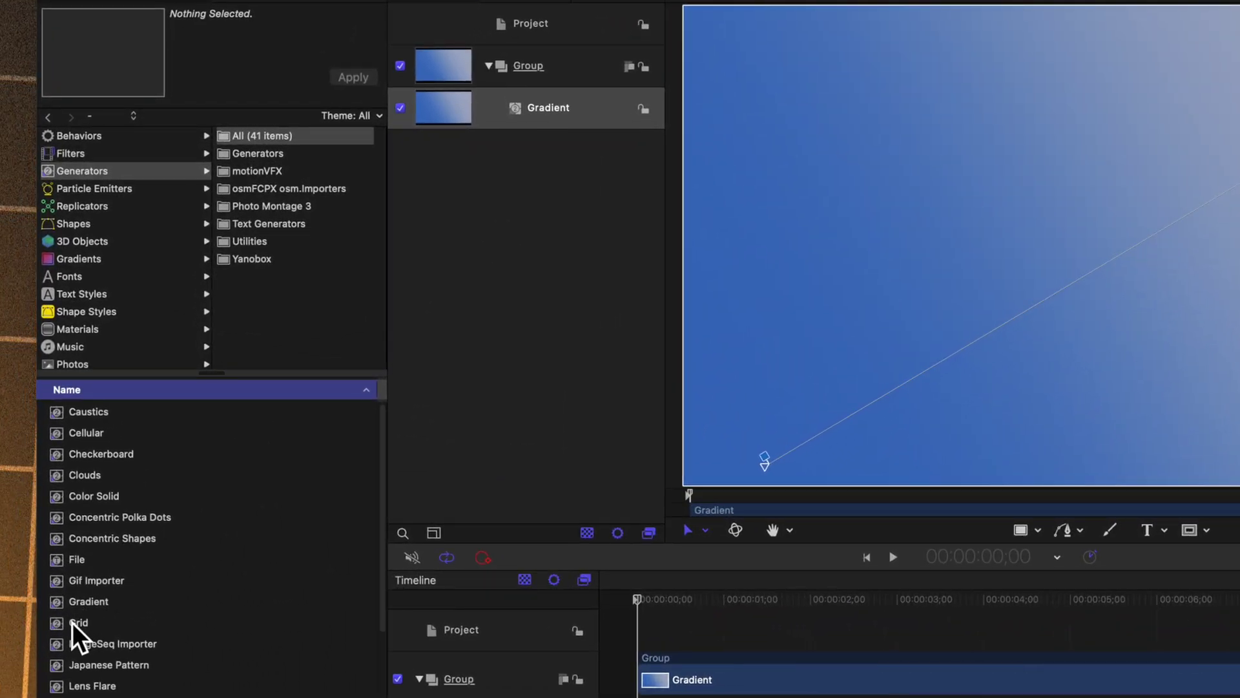
- Add a Grid generator above the gradient and group it as 'GRID and TEXT'
drag(103, 582, 551, 77)
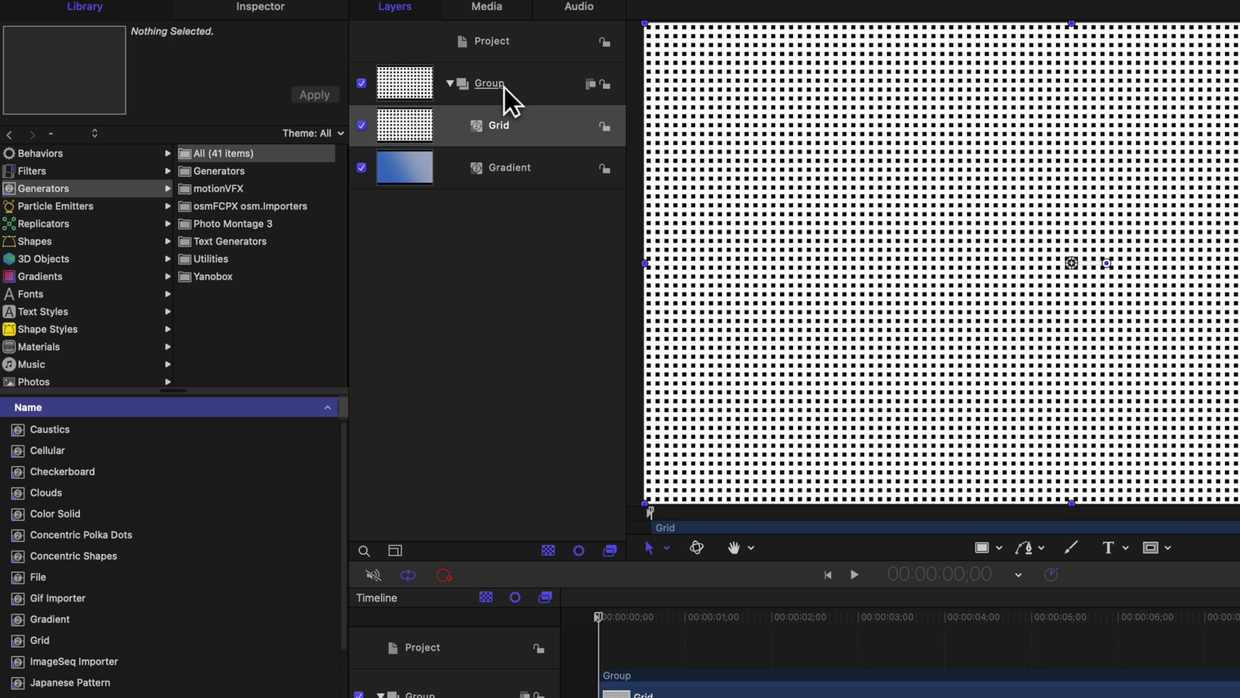
right_click(525, 128)
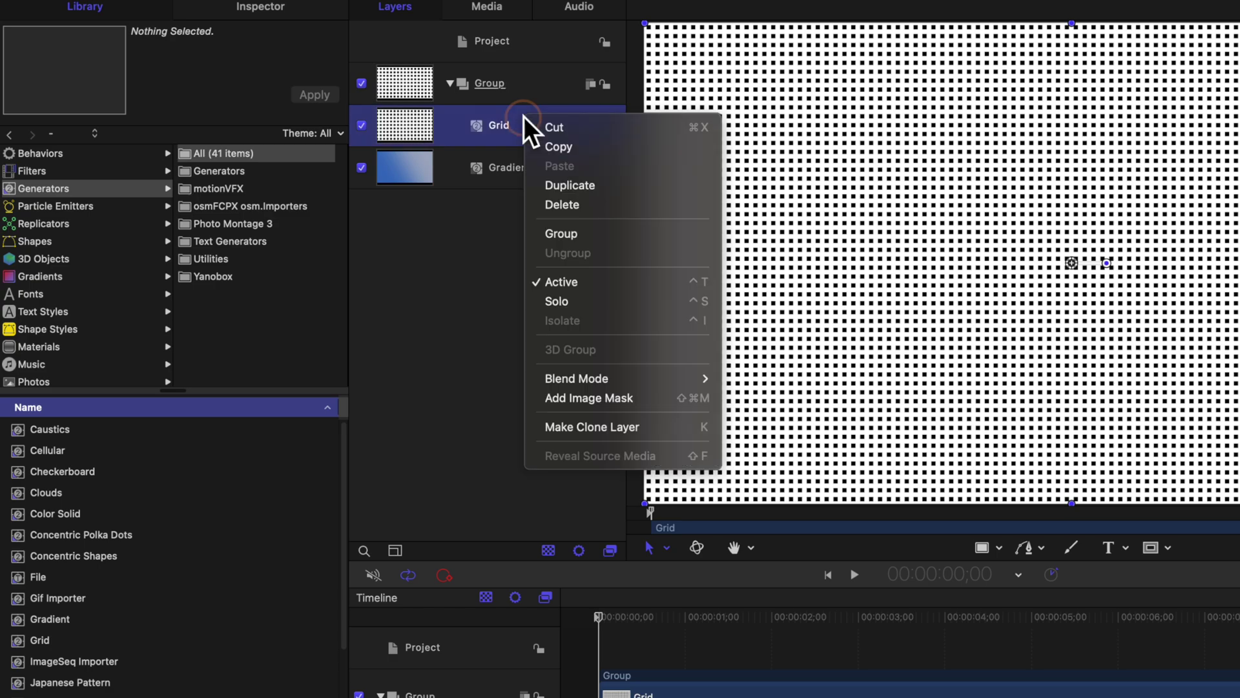
click(602, 227)
double_click(504, 127)
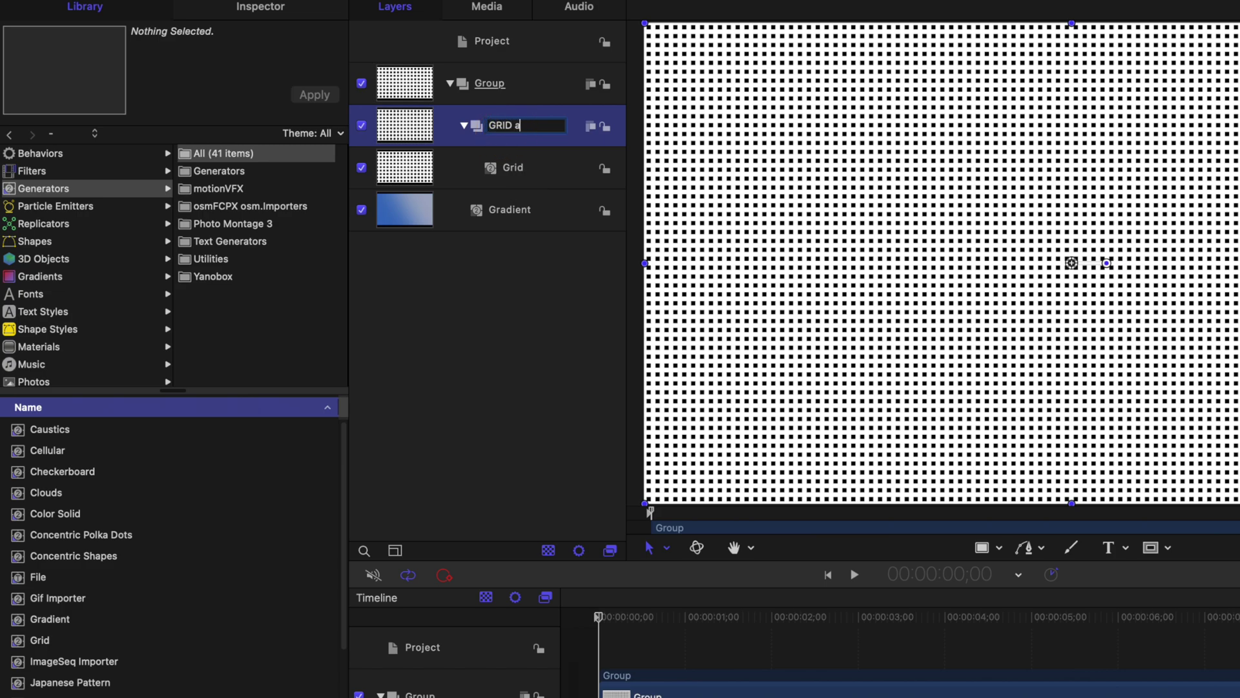
- Set the Grid generator's cell width and cell height to 125 pixels
click(282, 22)
click(405, 208)
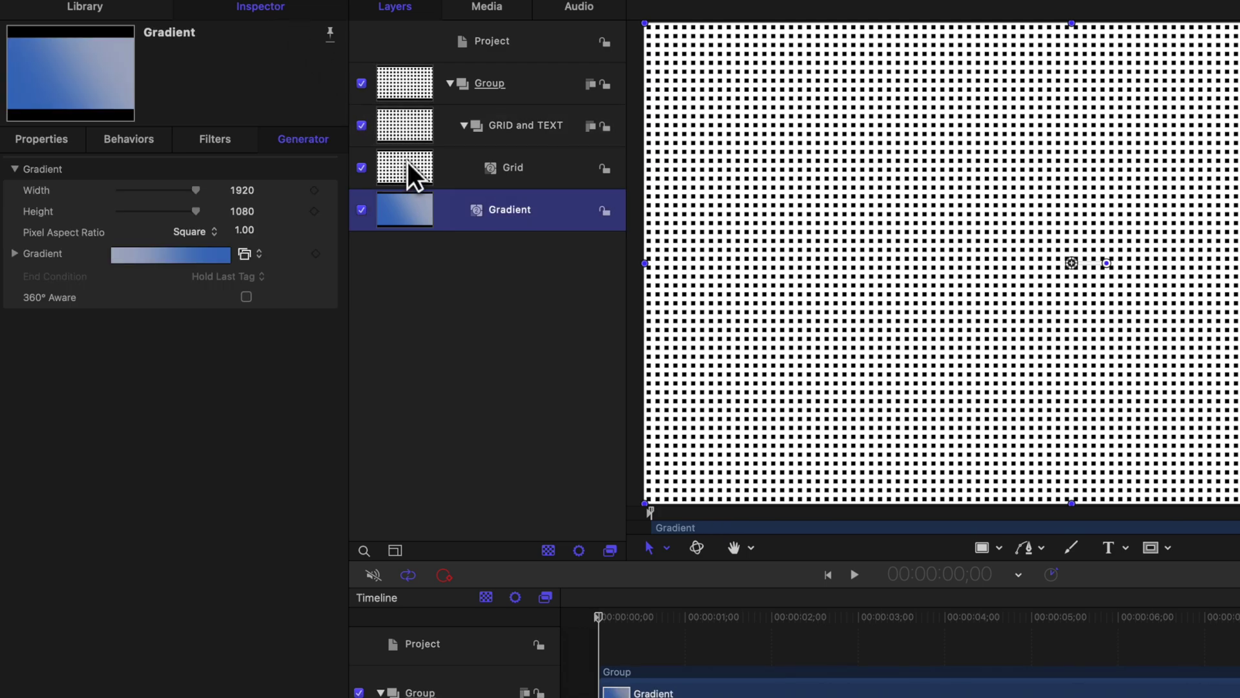
click(411, 171)
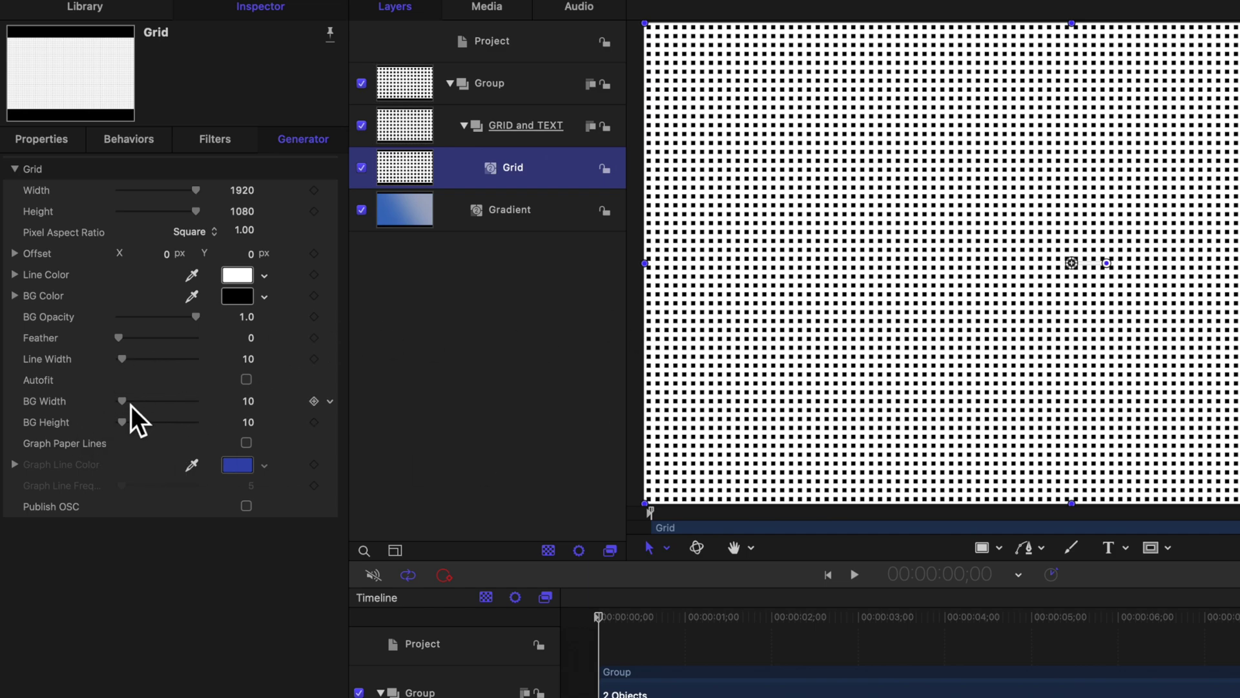
drag(123, 401, 163, 403)
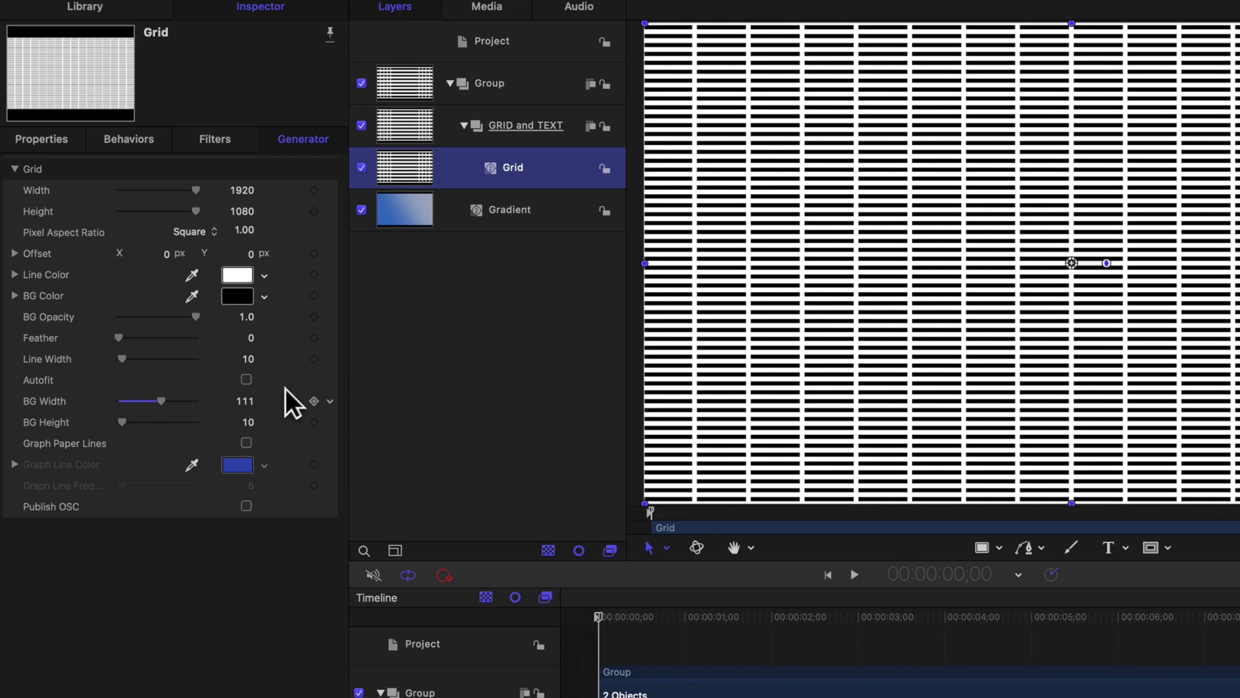
click(250, 402)
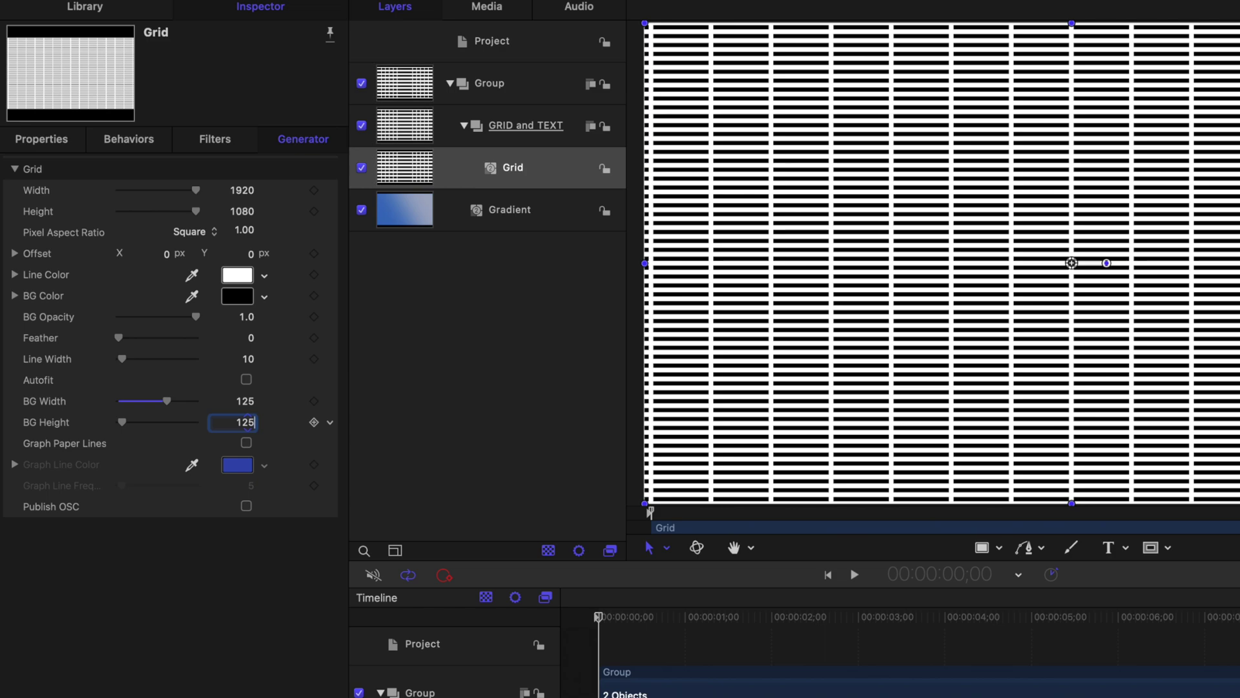
click(248, 423)
text(125)
key(Return)
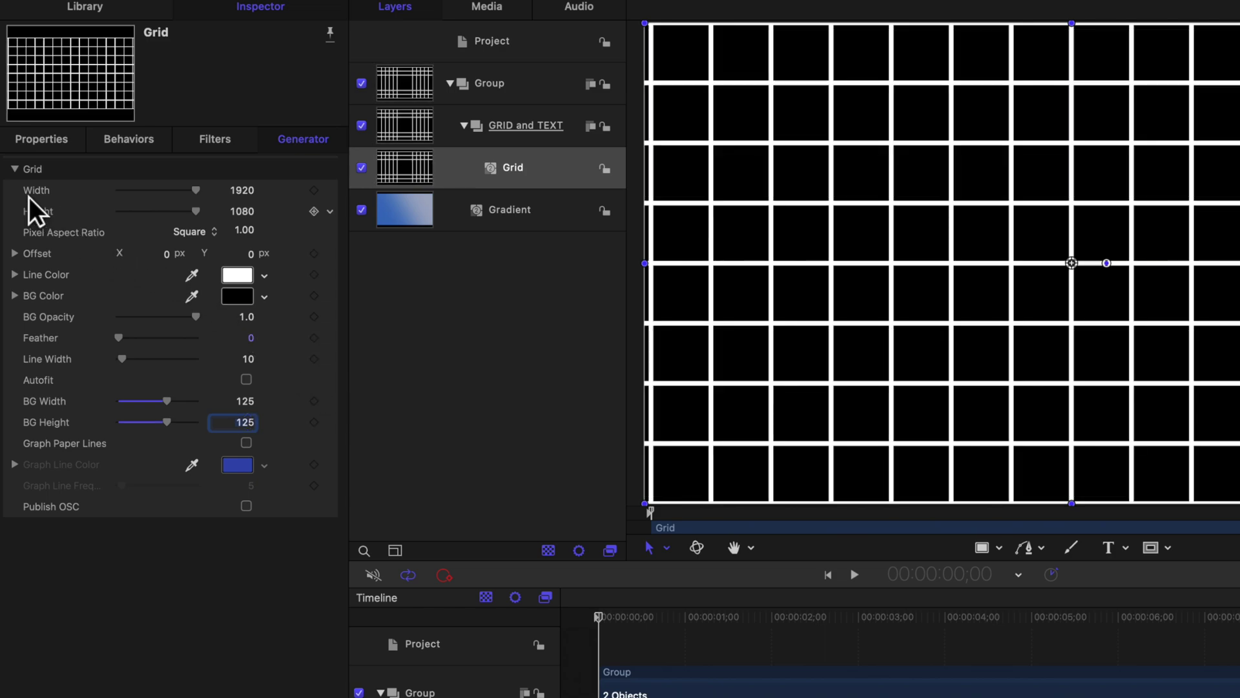
- Size the grid to 1216×644 and set its background opacity to 0
drag(167, 182, 211, 226)
click(166, 212)
click(169, 210)
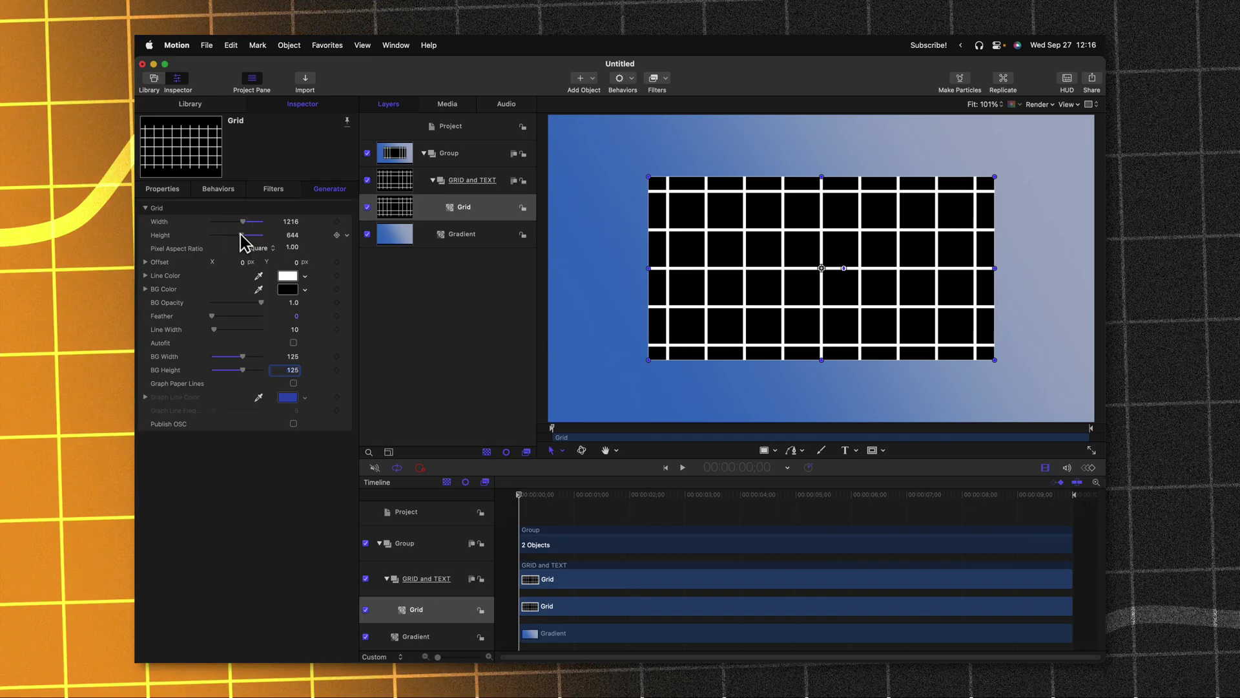
click(294, 342)
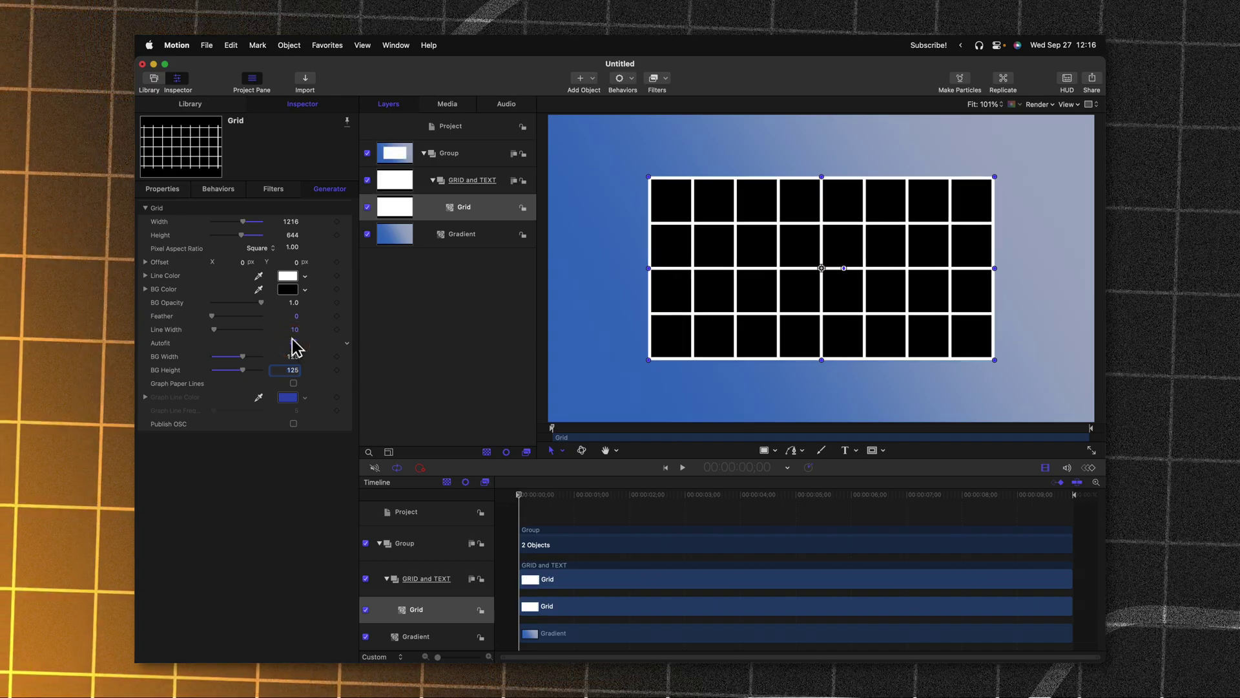
click(294, 342)
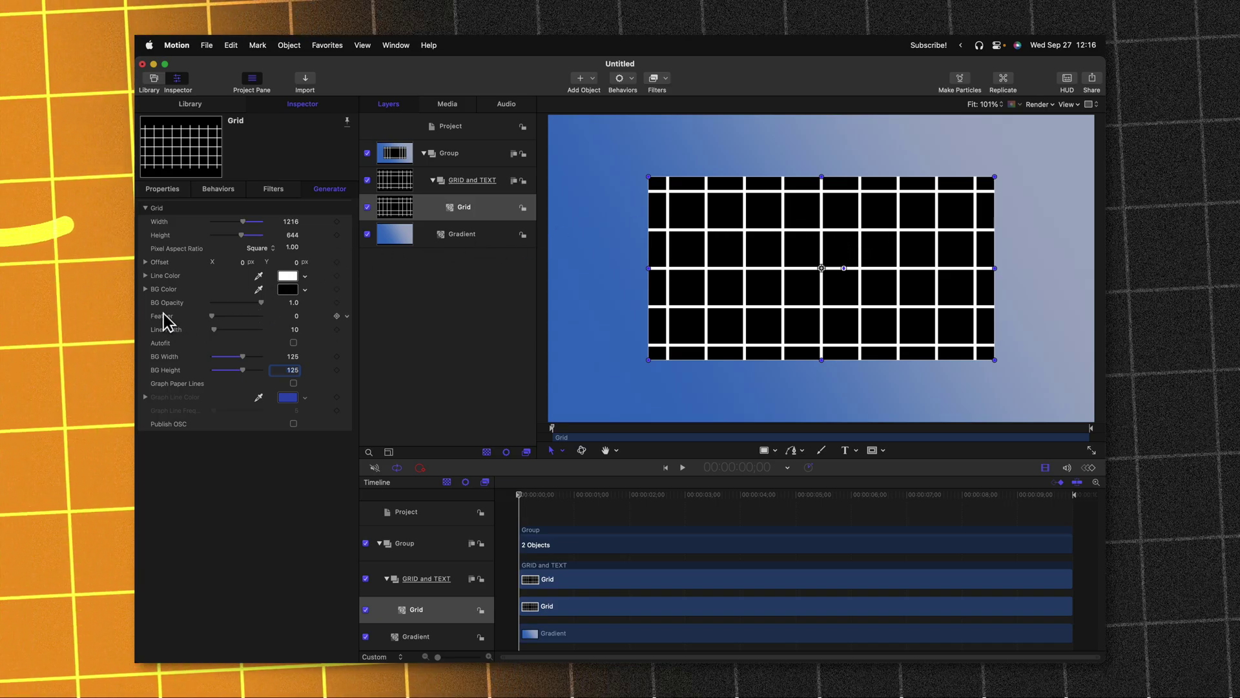
drag(242, 304, 135, 316)
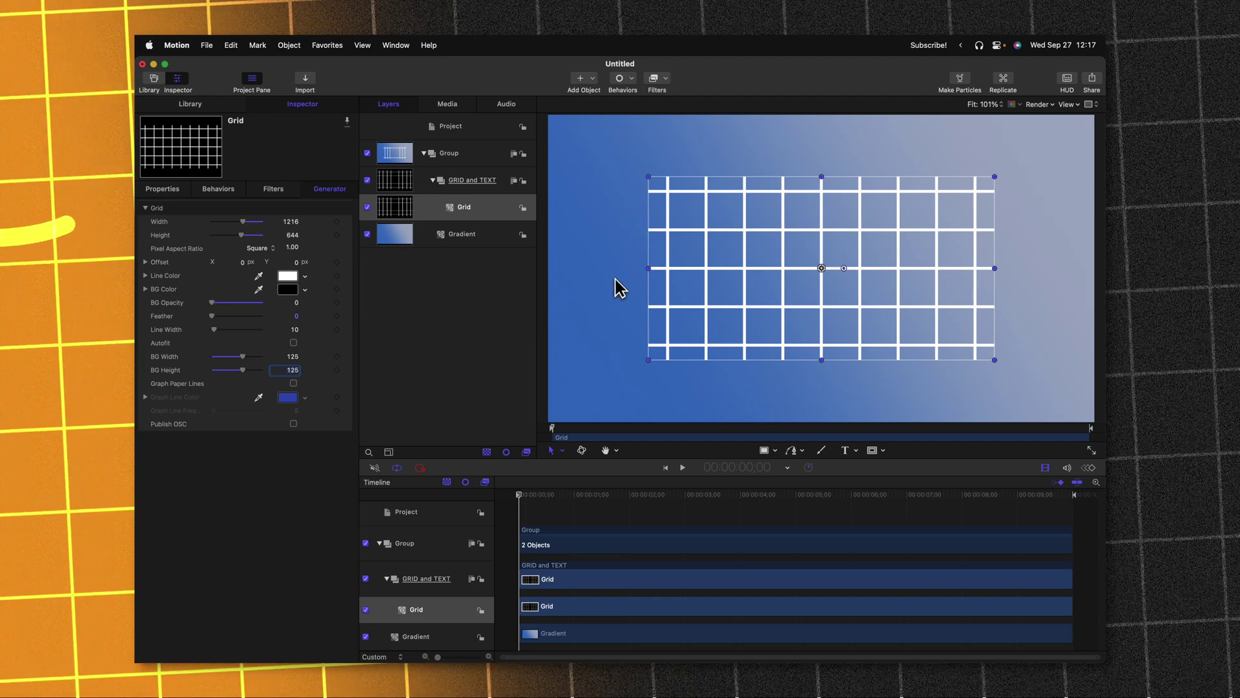
- Add a white SUBSCRIBERS title at size 85, centre-aligned and centred above the grid
click(844, 450)
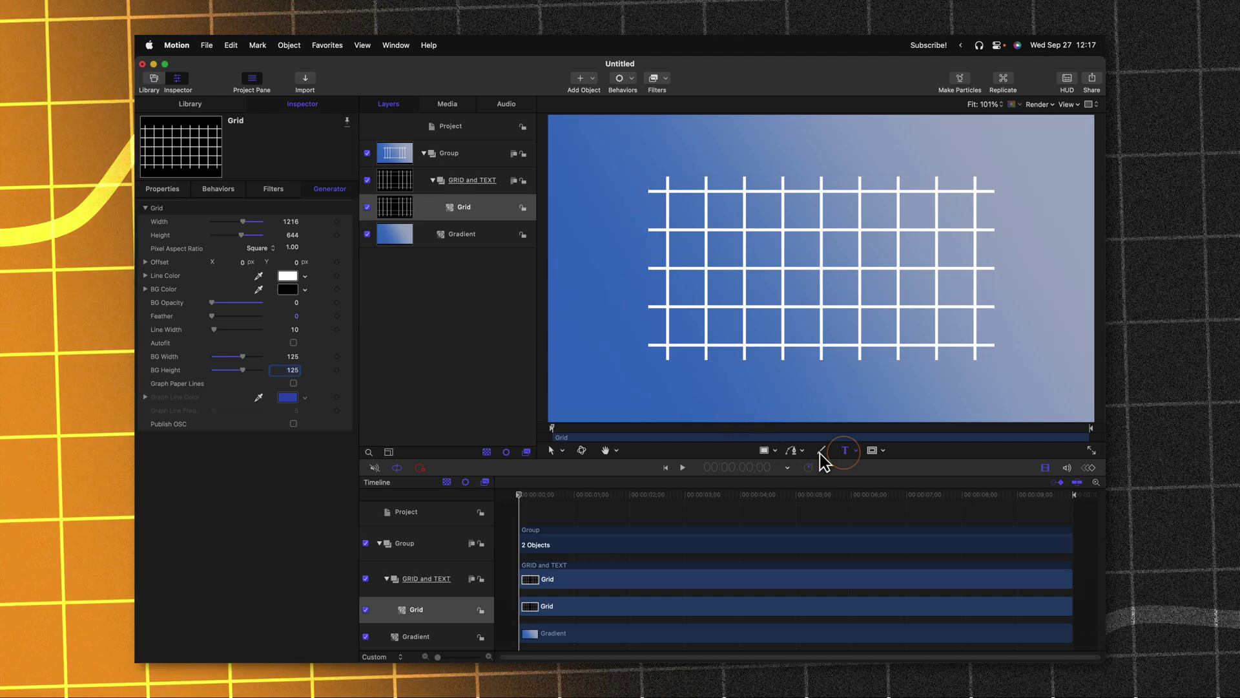
click(748, 156)
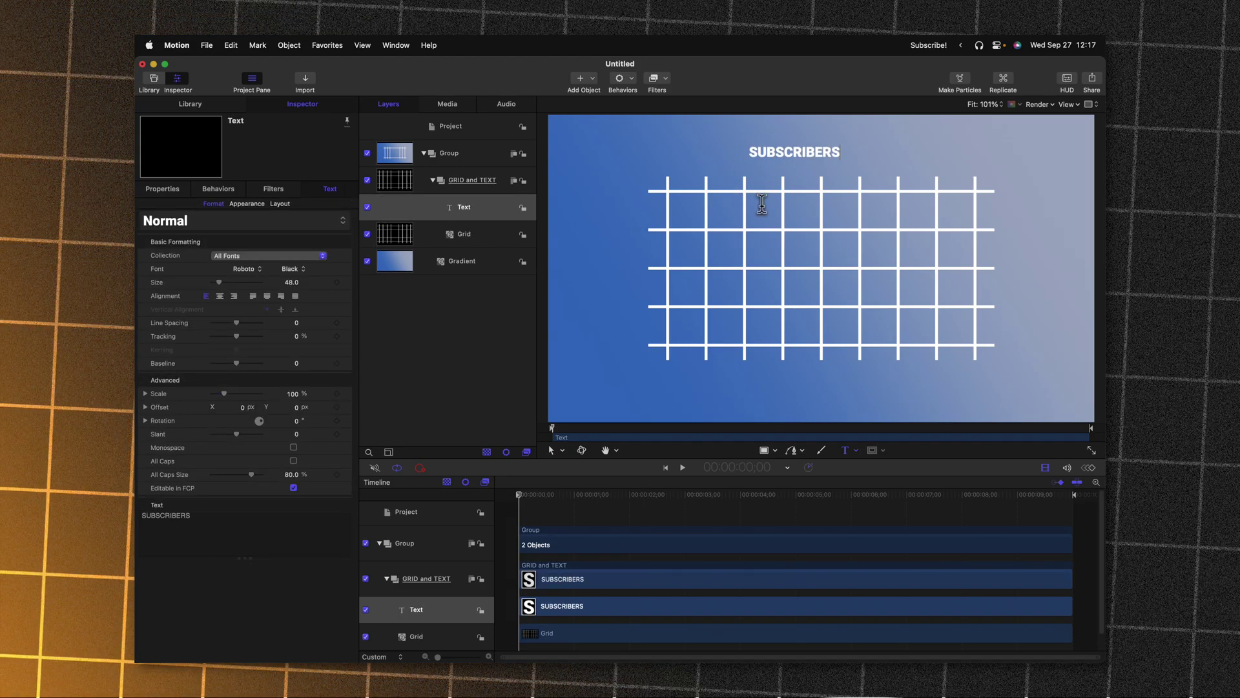
drag(219, 284, 227, 285)
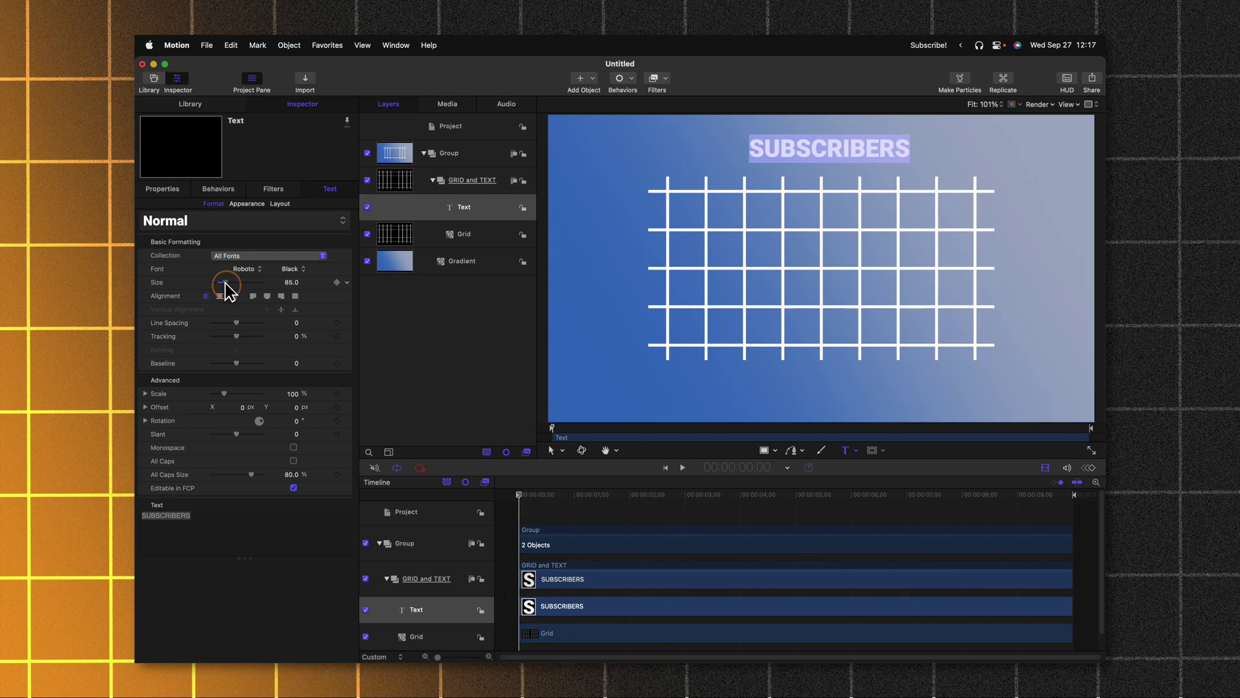
click(220, 296)
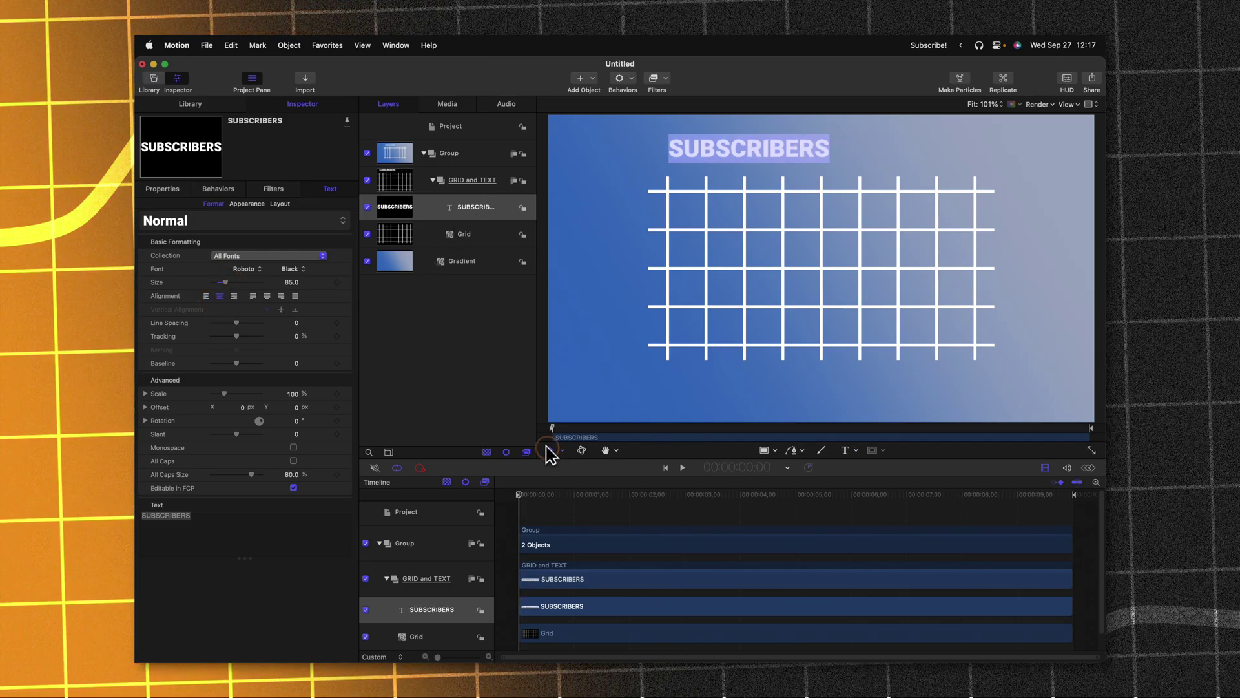
click(549, 450)
drag(769, 144, 821, 154)
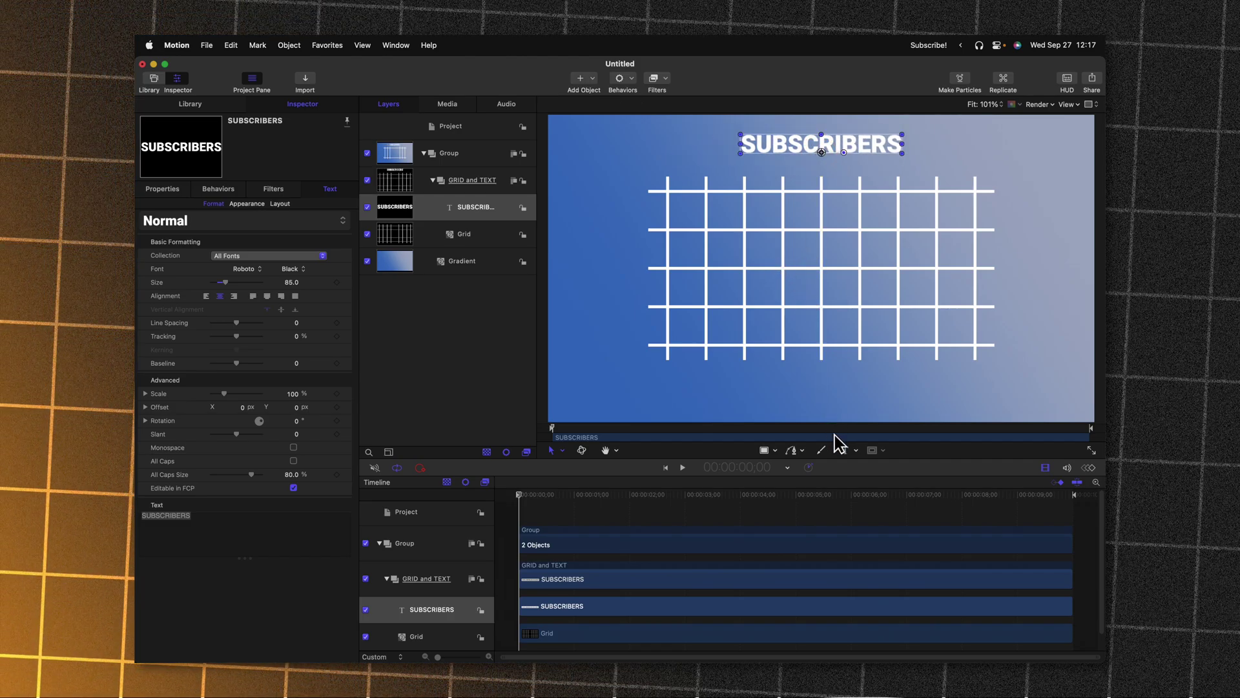
- Add a centre-aligned 10k label beside the grid's bottom line
click(589, 348)
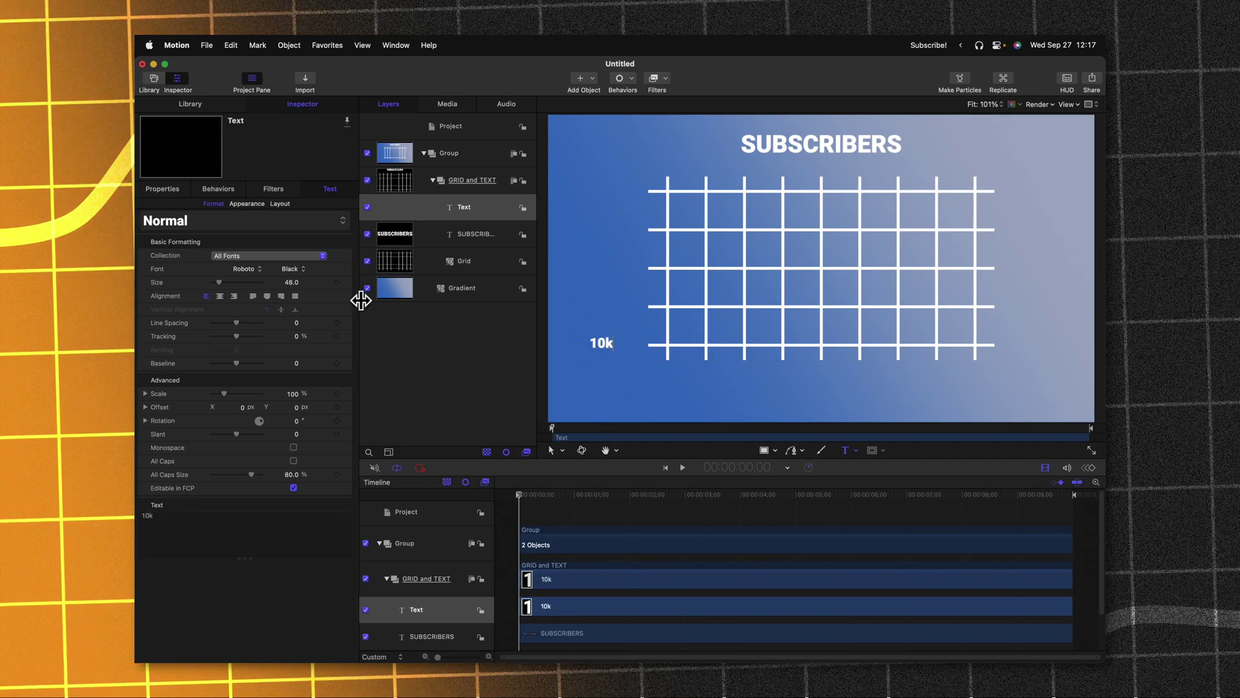
click(220, 295)
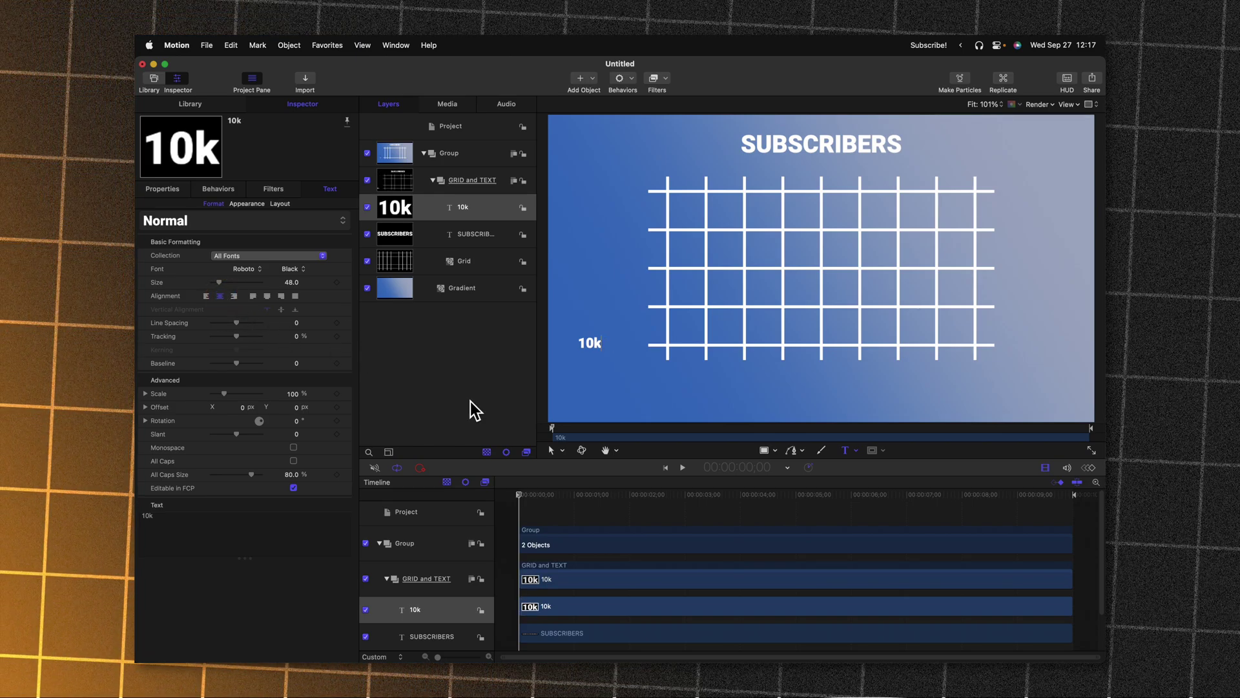
click(551, 452)
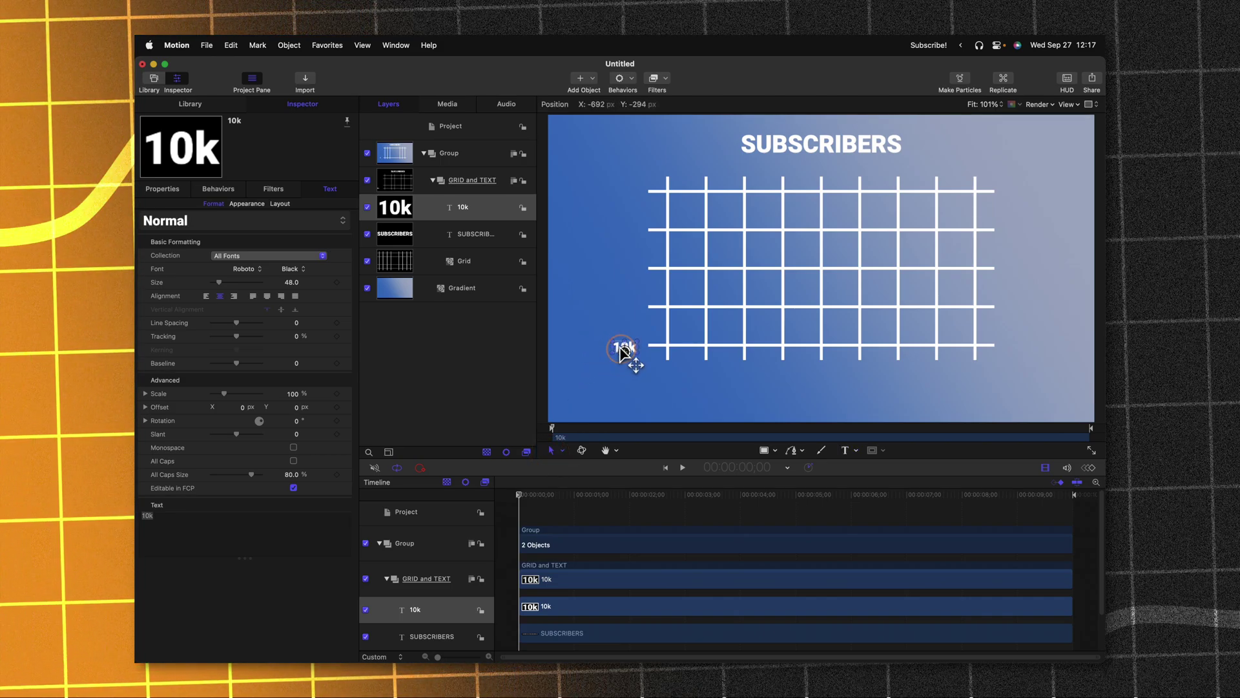
drag(621, 352, 622, 349)
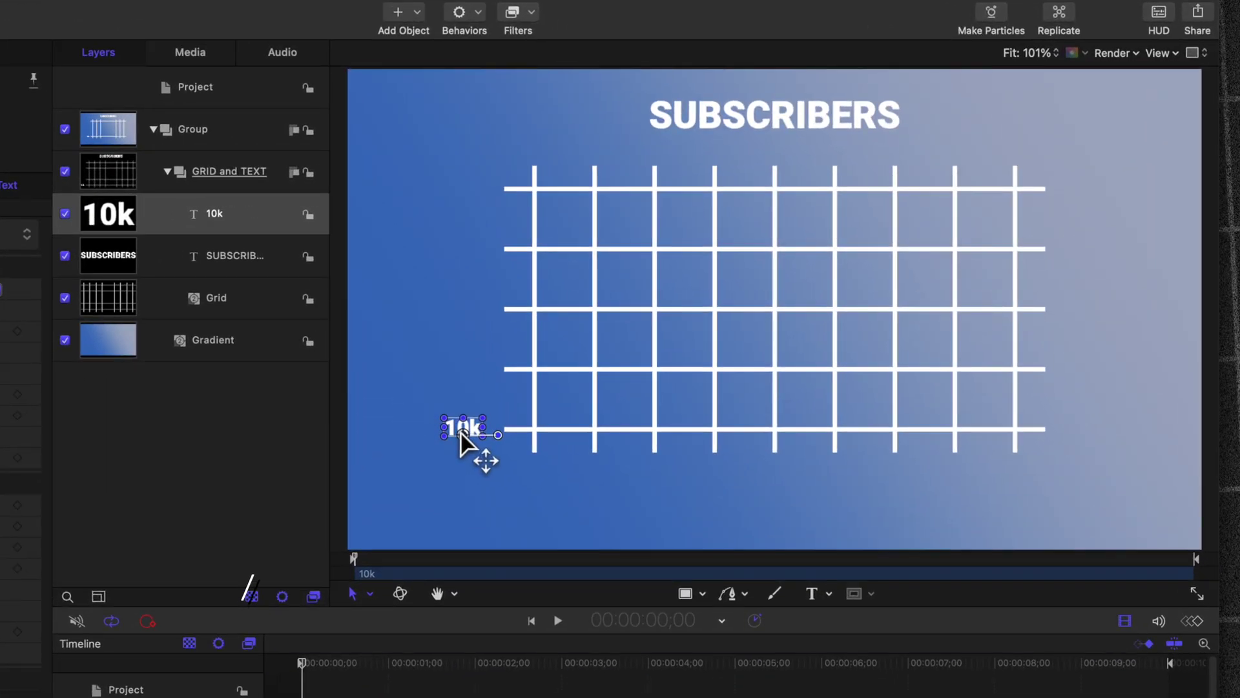
- Duplicate the 10k label with Cmd+D, moving copies up to the next grid lines
key(super+d)
drag(461, 436, 463, 195)
key(super+d)
key(super+d)
key(super+d)
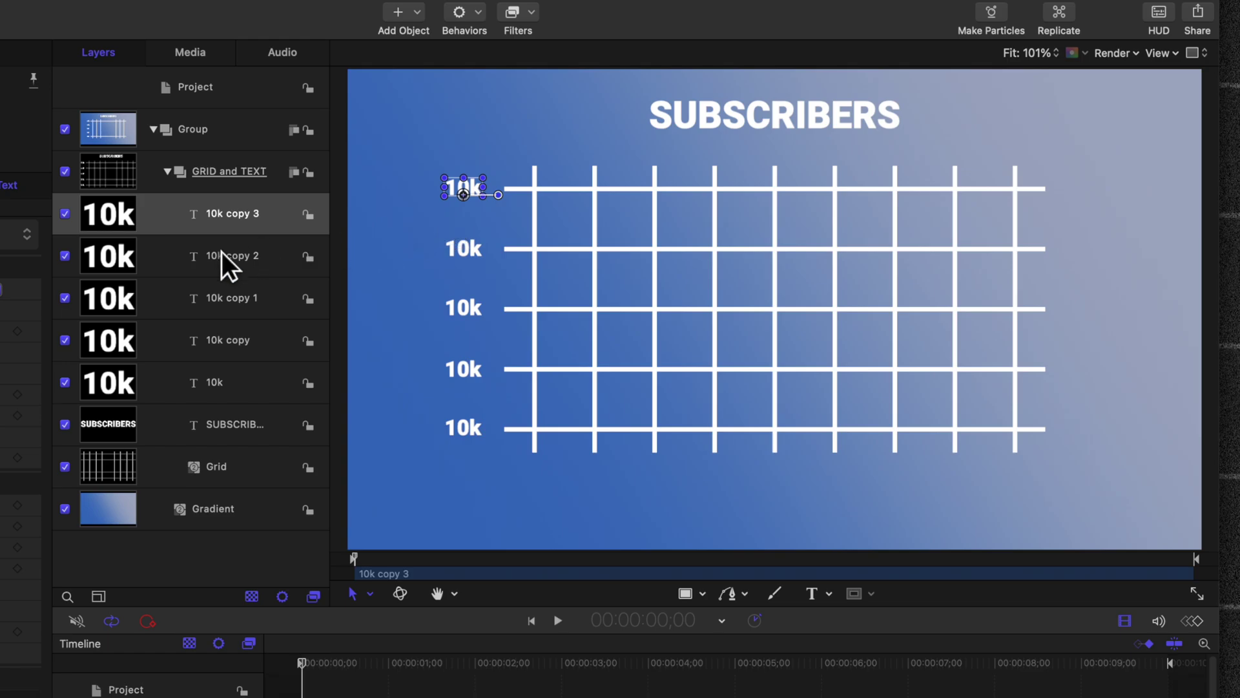
- Select all five 10k labels and apply Object > Alignment > Distribute Tops
click(181, 229)
shift+click(125, 382)
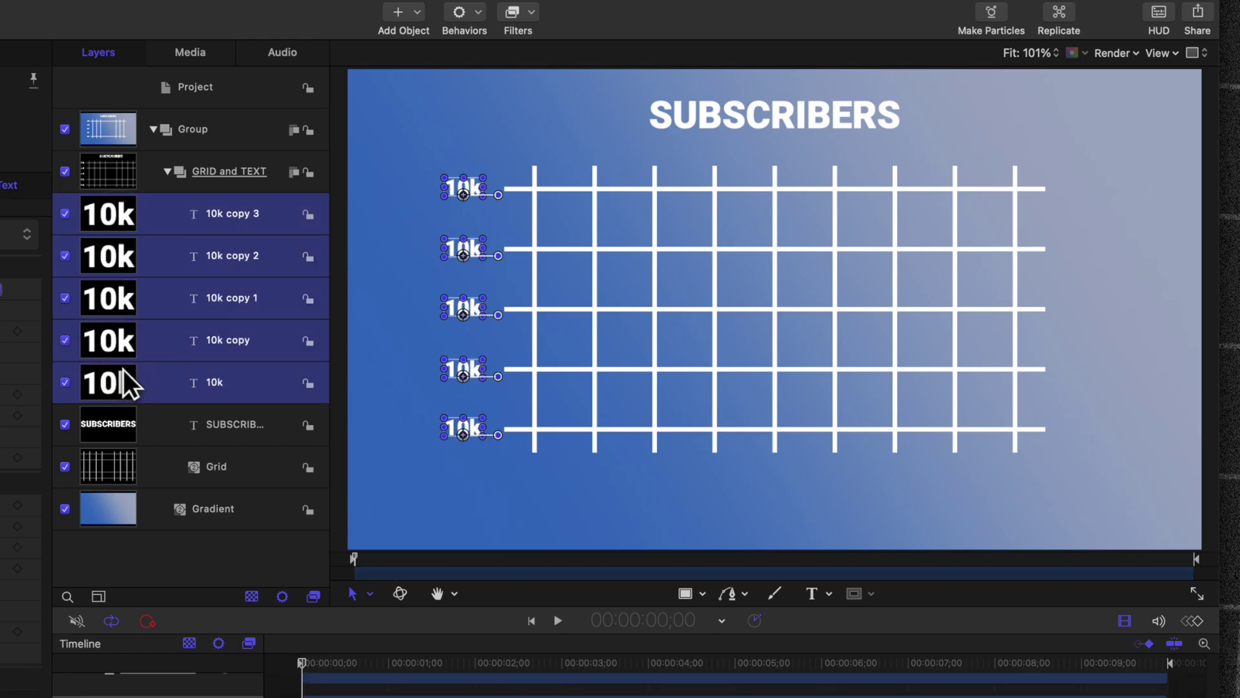
click(94, 8)
mouse_move(346, 305)
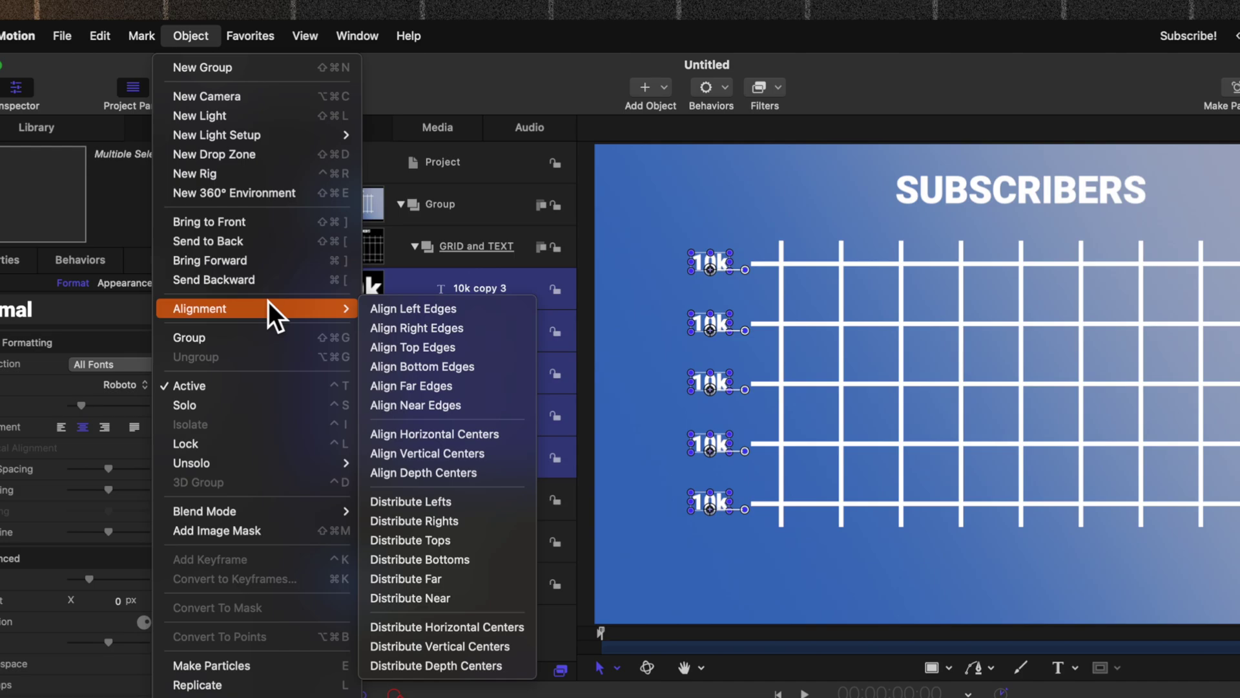
click(463, 538)
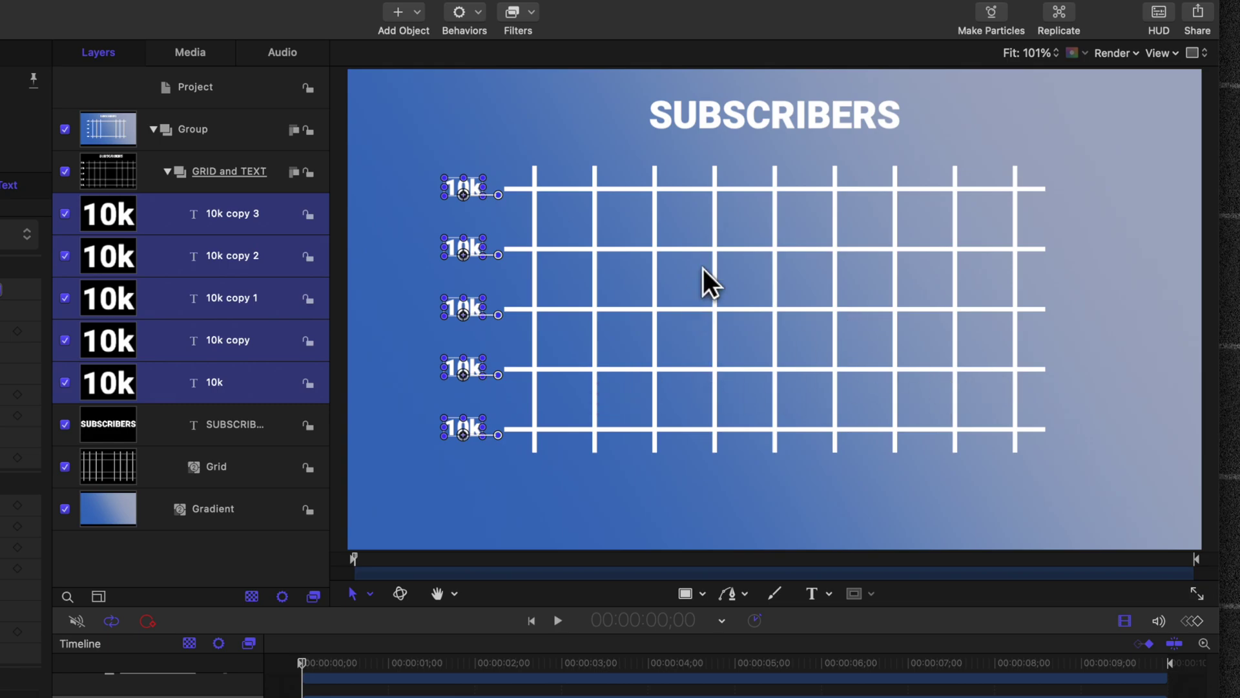
- Change the copies' text to 20k, 30k, 40k and 50k from bottom to top
click(235, 464)
click(243, 350)
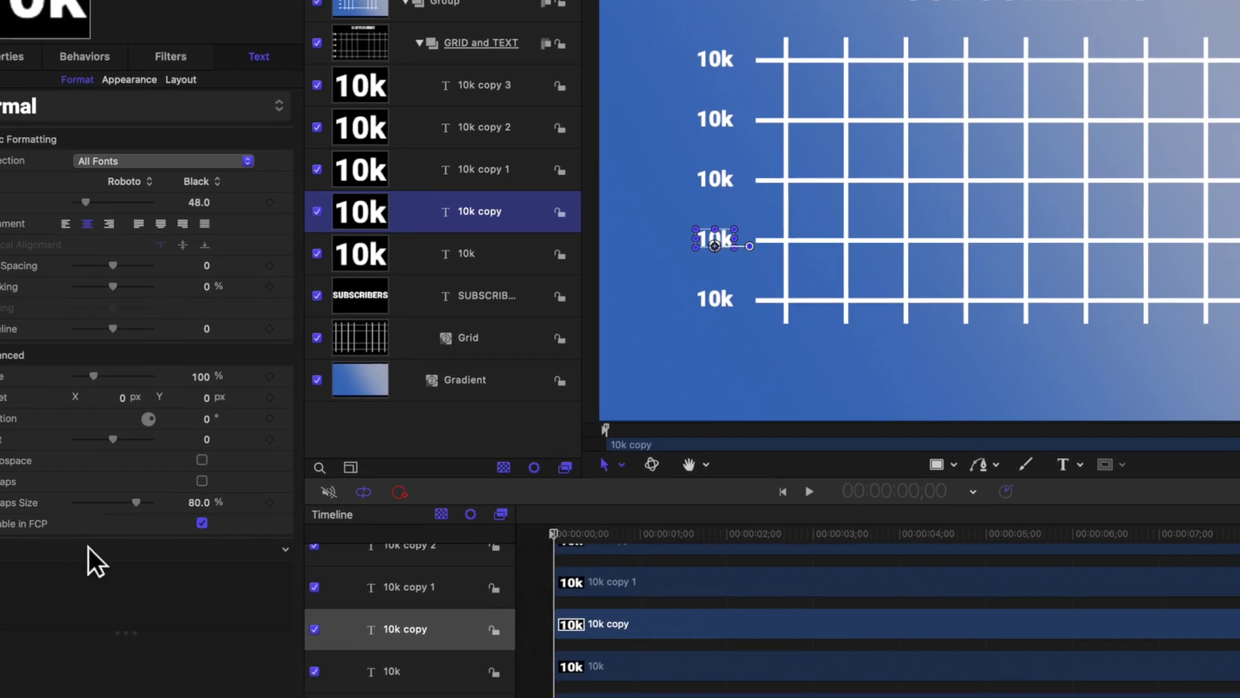
double_click(0, 657)
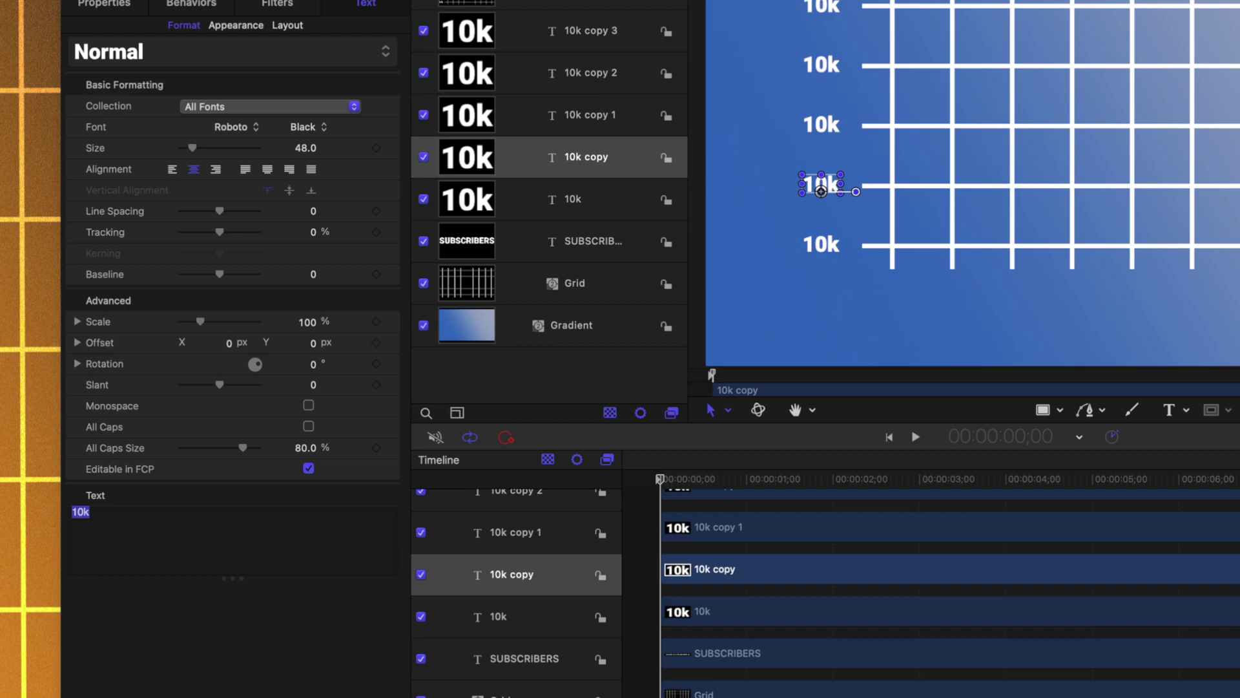
text(20k)
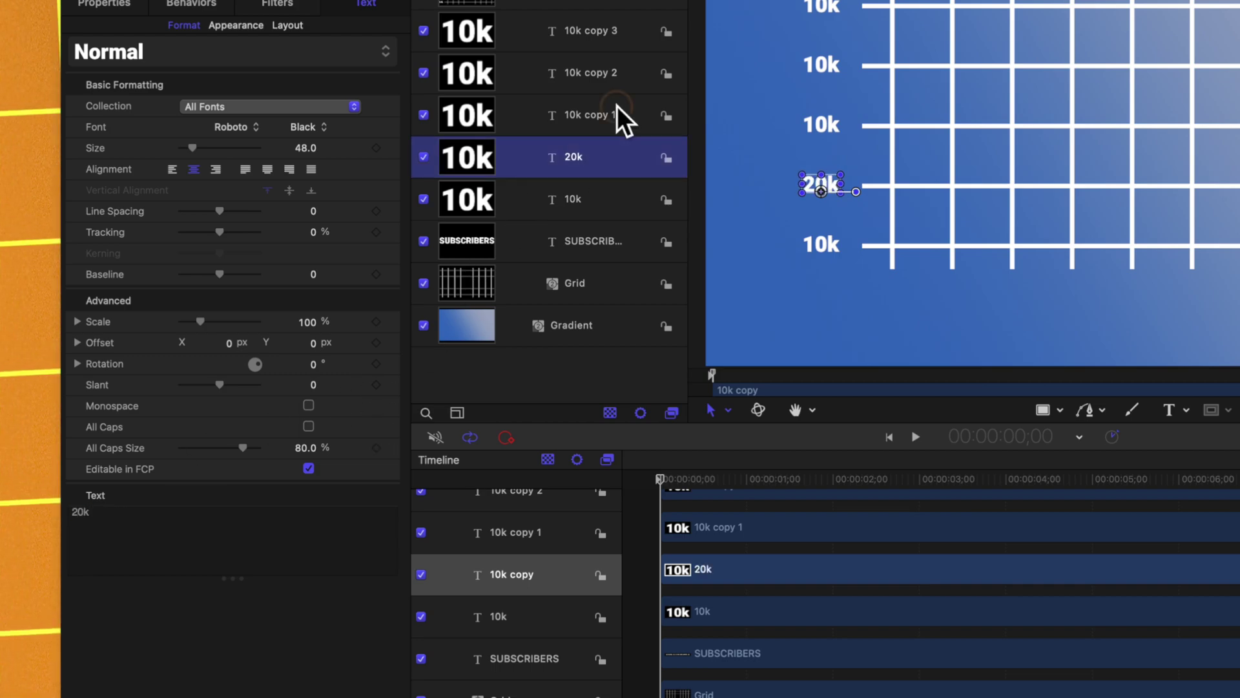
click(510, 116)
double_click(78, 510)
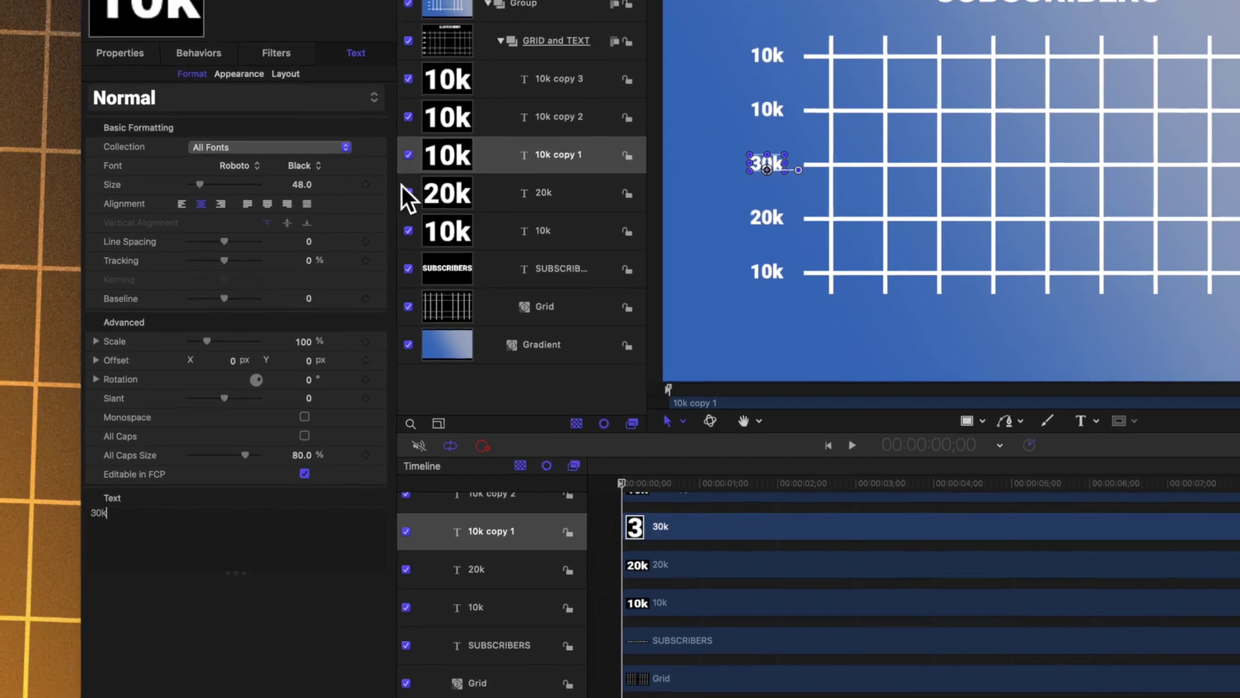
click(467, 72)
double_click(72, 508)
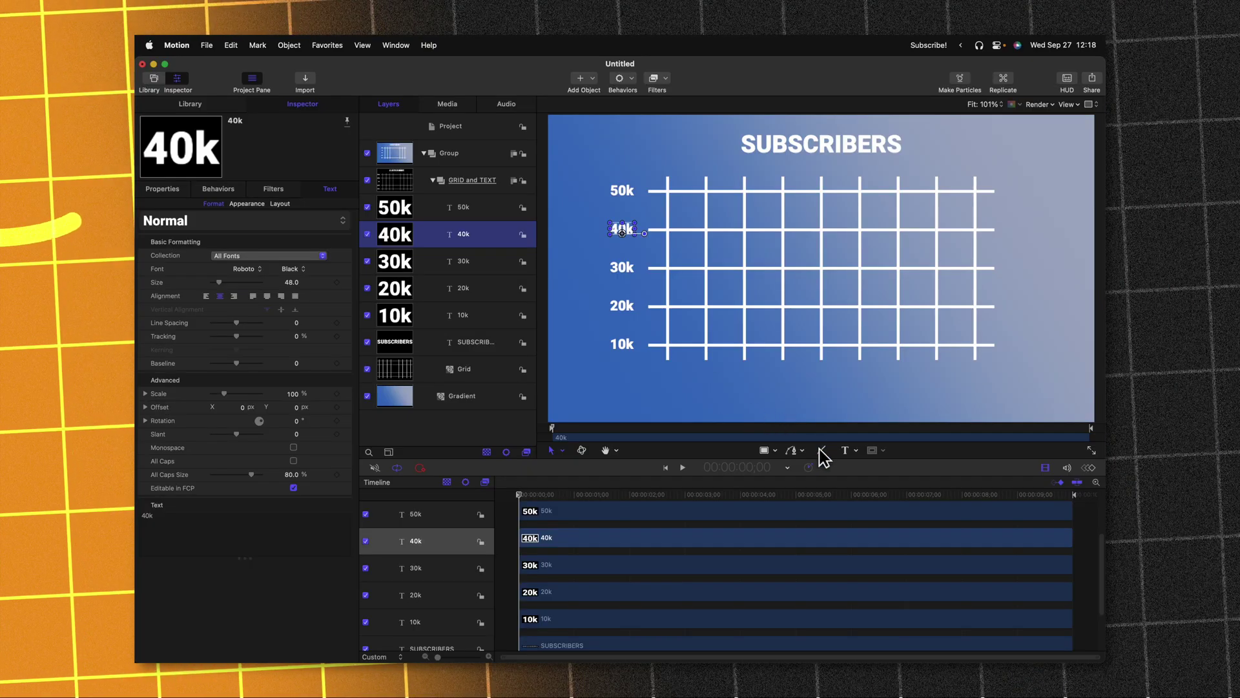
- Add a centre-aligned OCT text label below the grid
click(650, 390)
text(OCT)
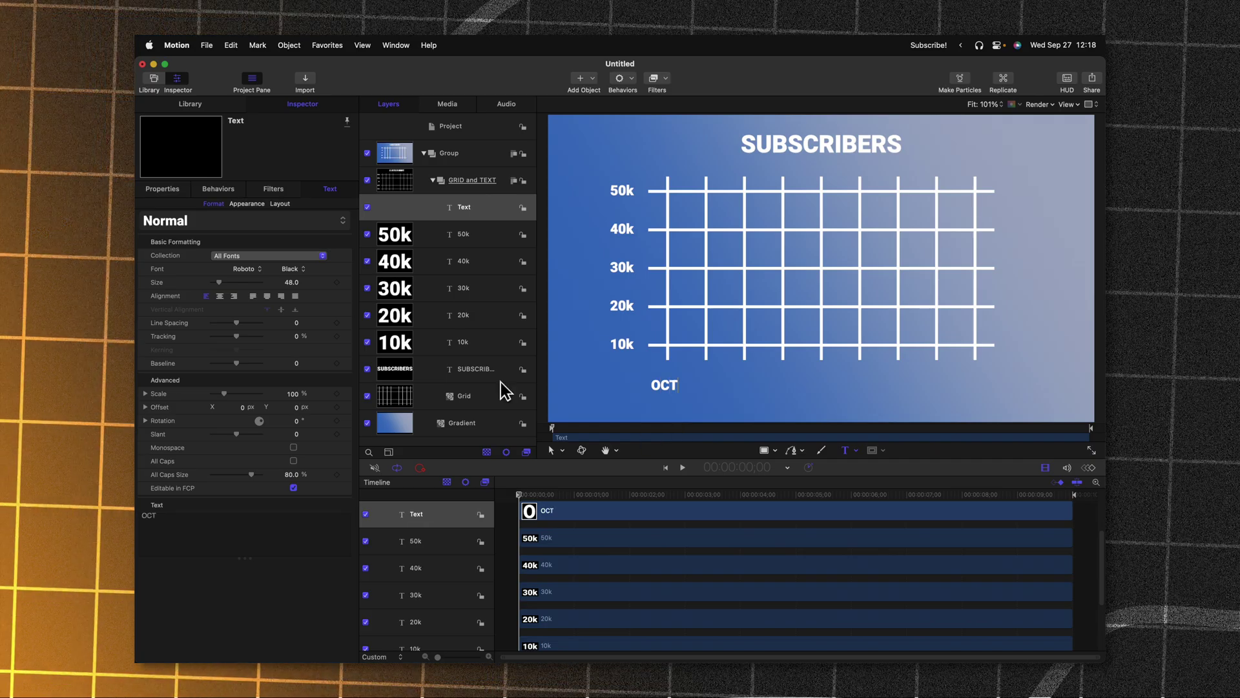
click(221, 296)
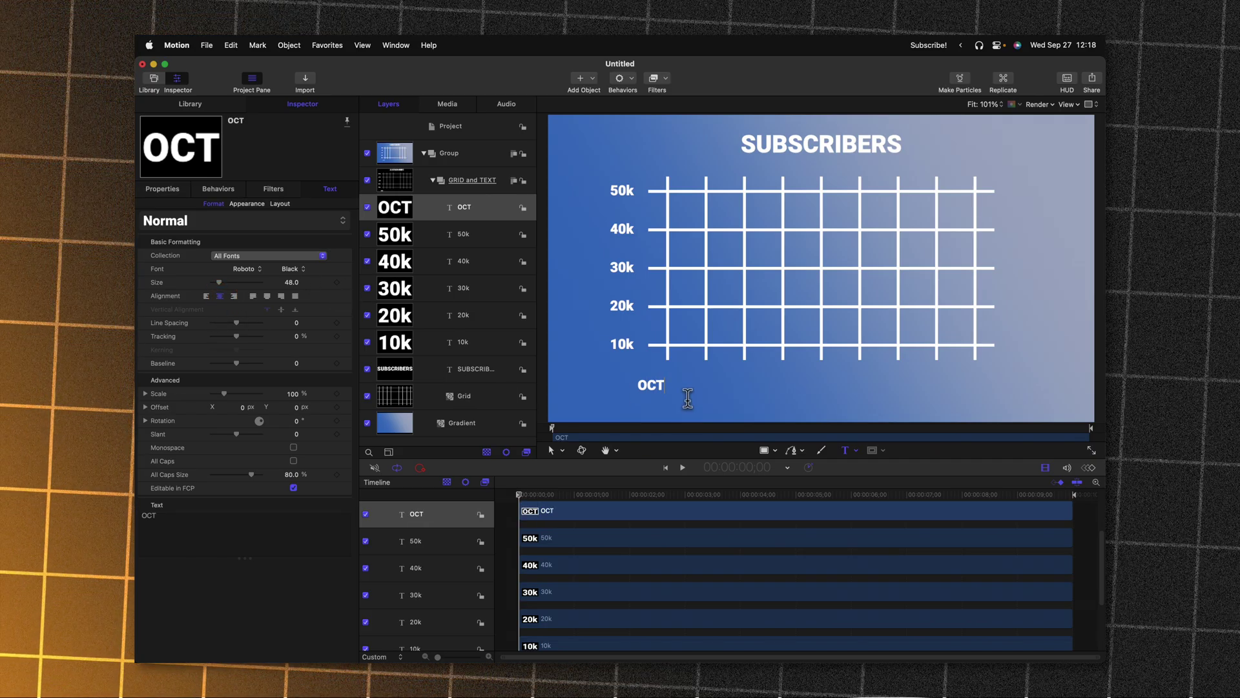
click(551, 450)
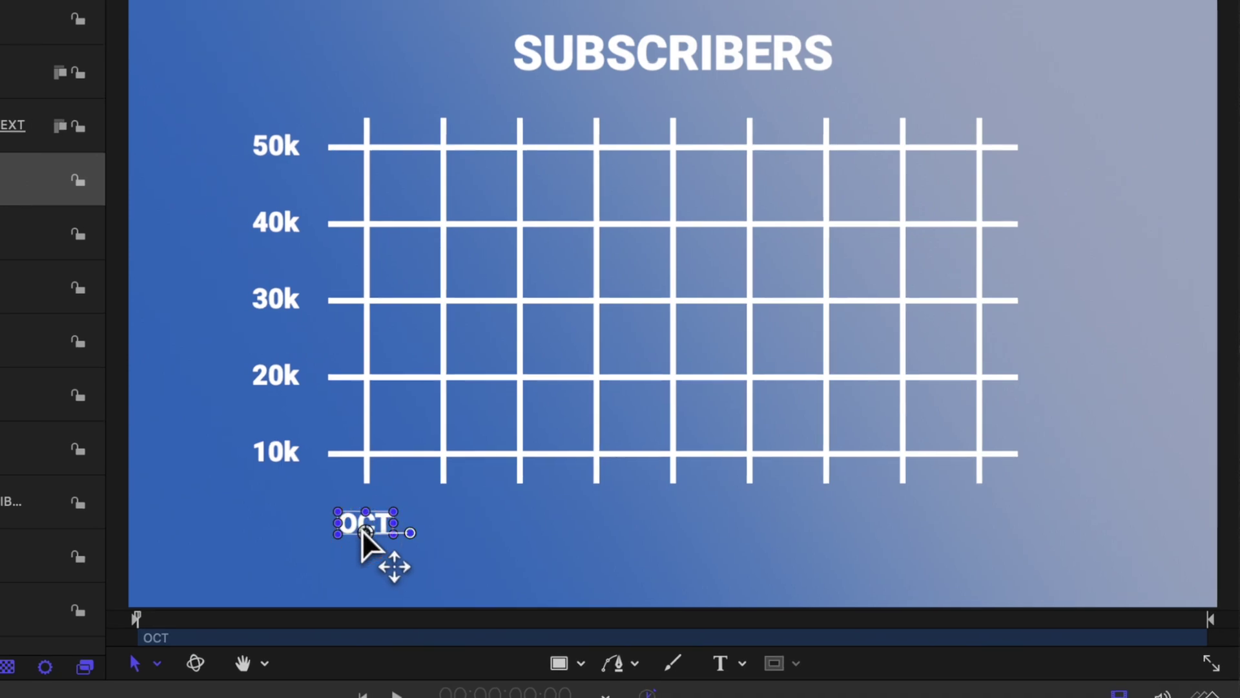
- Duplicate the OCT label with Cmd+D into nine copies spanning the grid
key(super+d)
drag(364, 532, 522, 533)
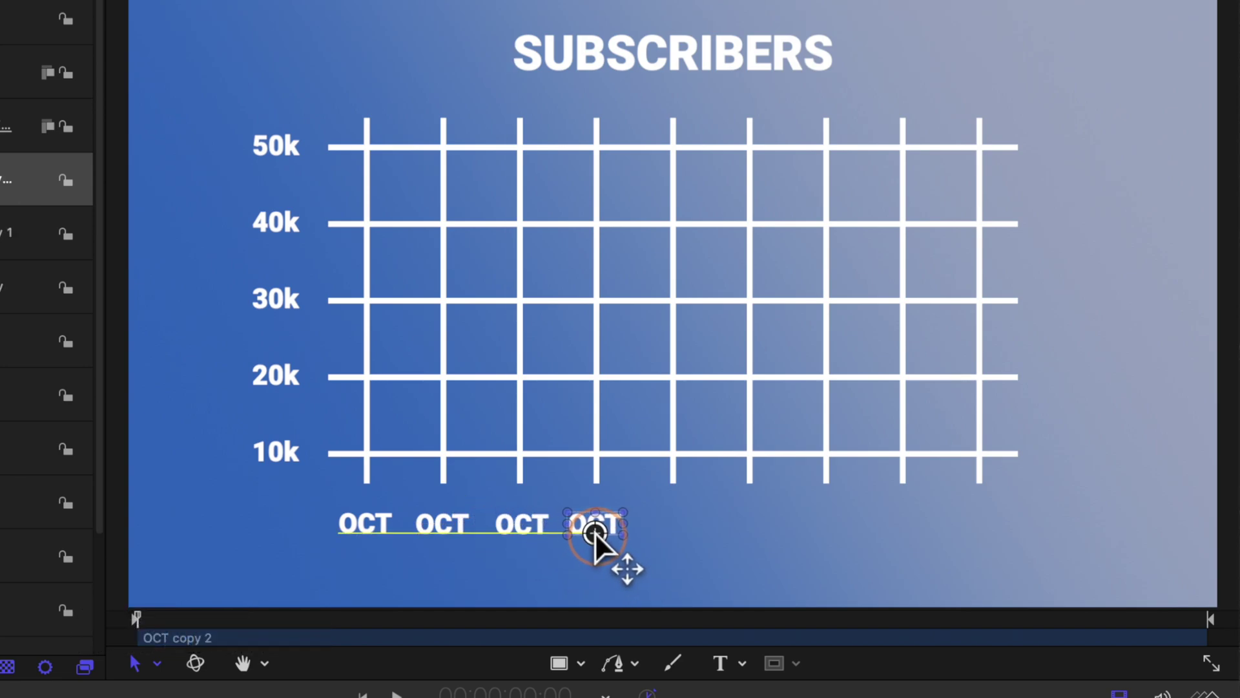
drag(665, 535, 675, 538)
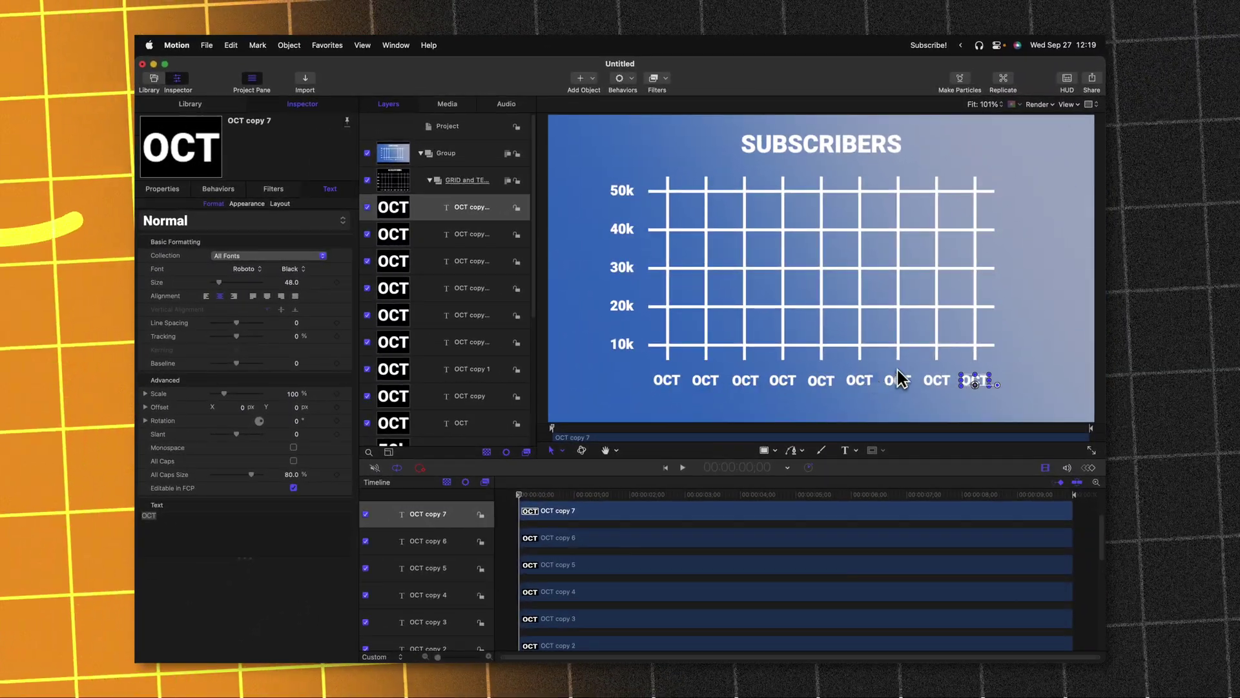
- Distribute the nine OCT labels evenly and retitle the copies NOV, DEC, JAN, FEB, MAR, APR, MAY, JUN
shift+click(400, 426)
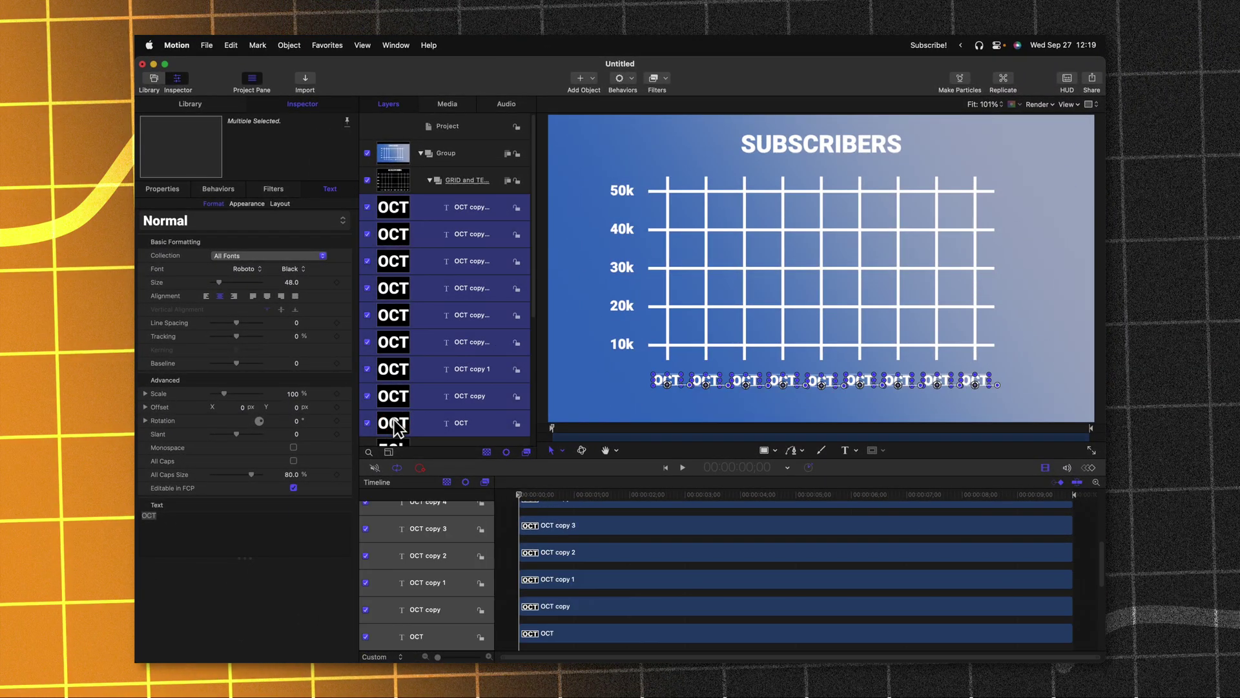
click(291, 43)
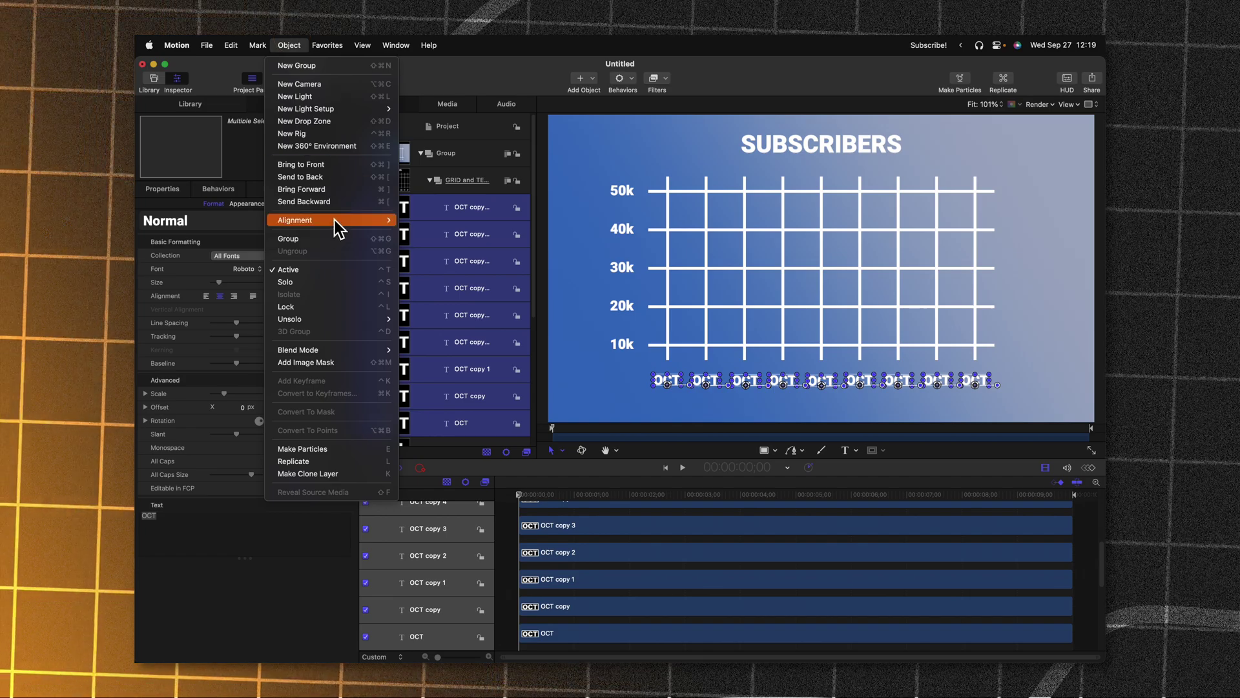
mouse_move(335, 220)
click(464, 356)
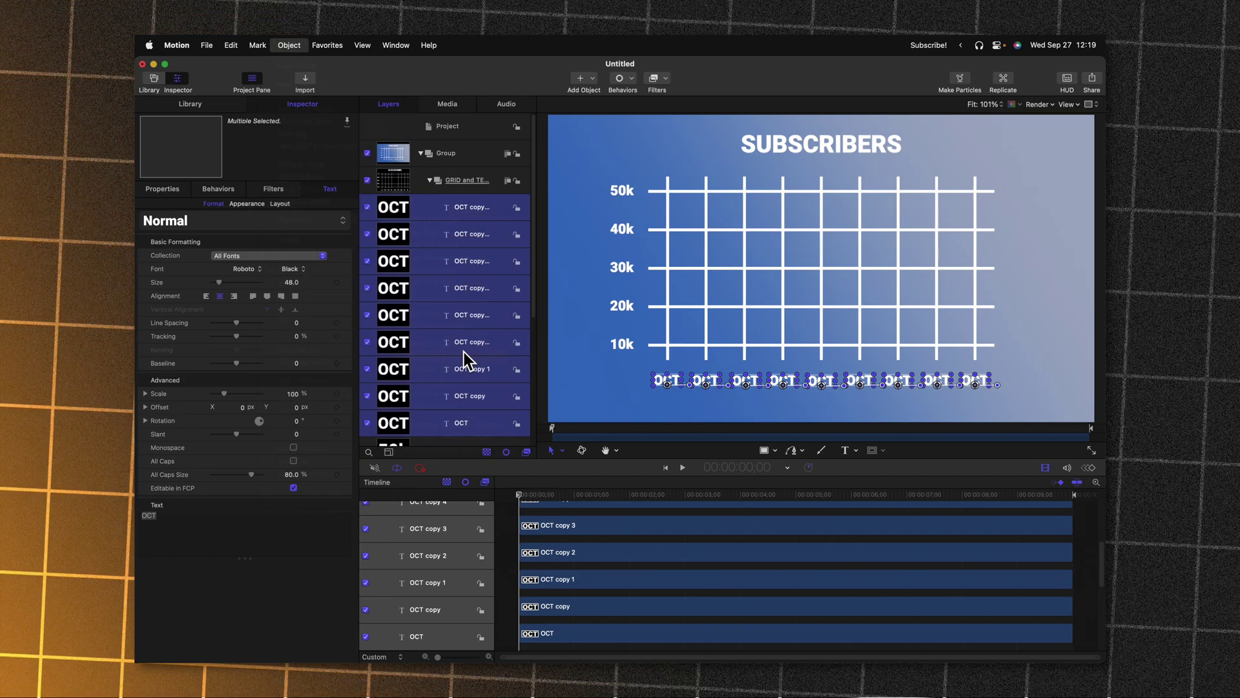
click(727, 388)
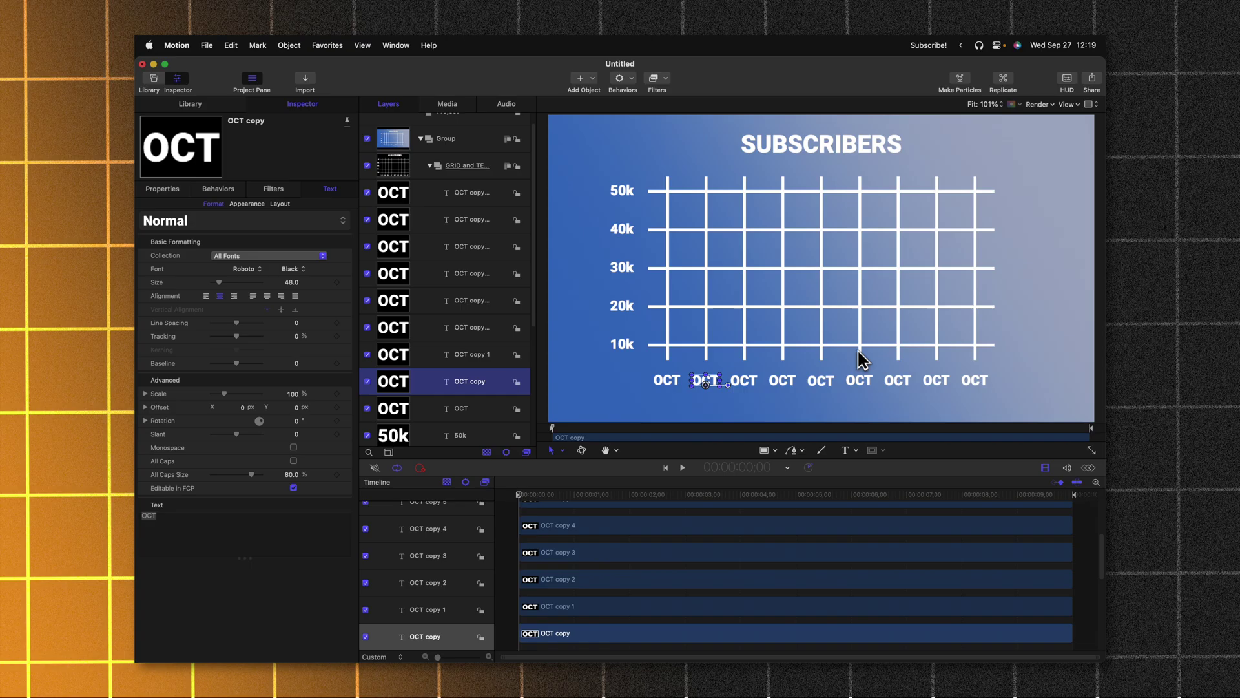
text(NOV )
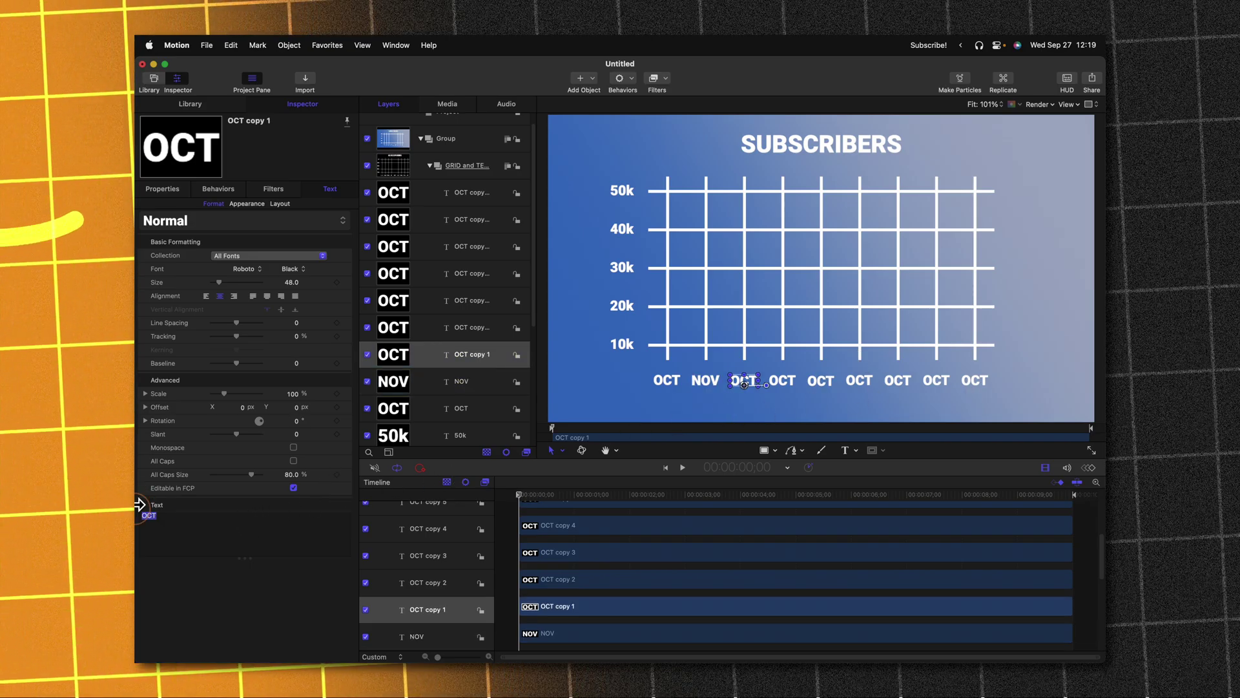
text(DEC JAN FEB MAR APR MAY JUN)
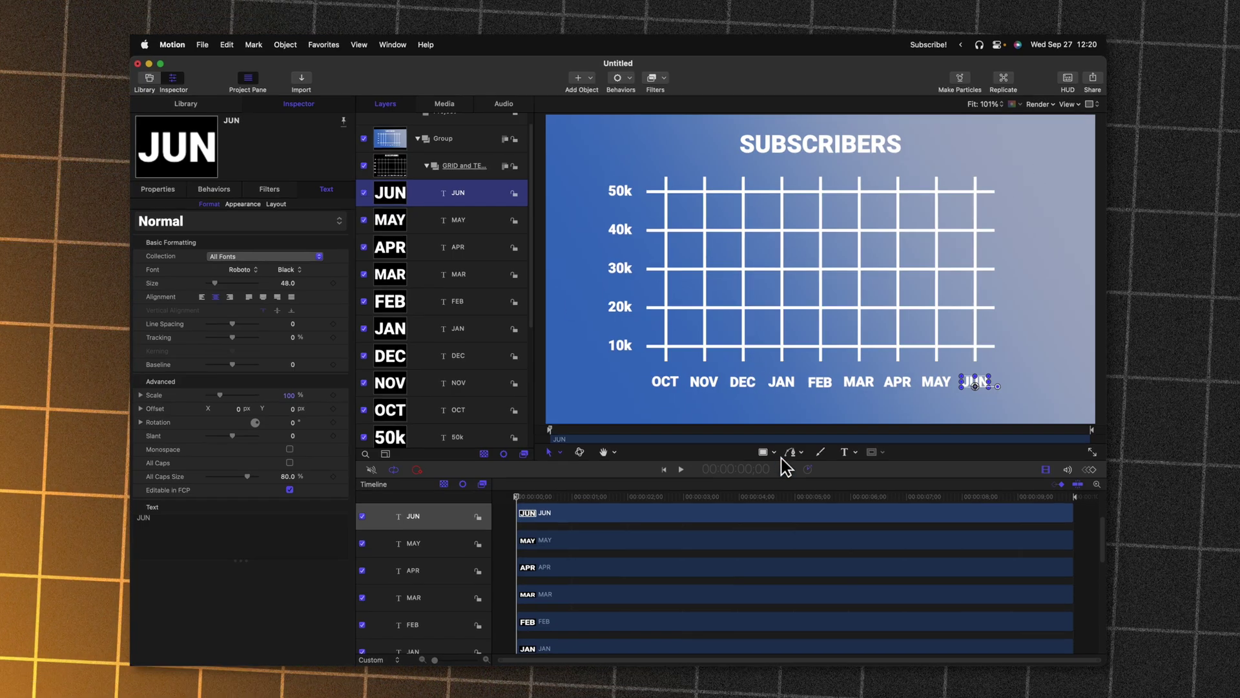
- Draw a Bezier chart line with points above NOV, above DEC and between DEC and JAN, climbing across the grid
click(792, 451)
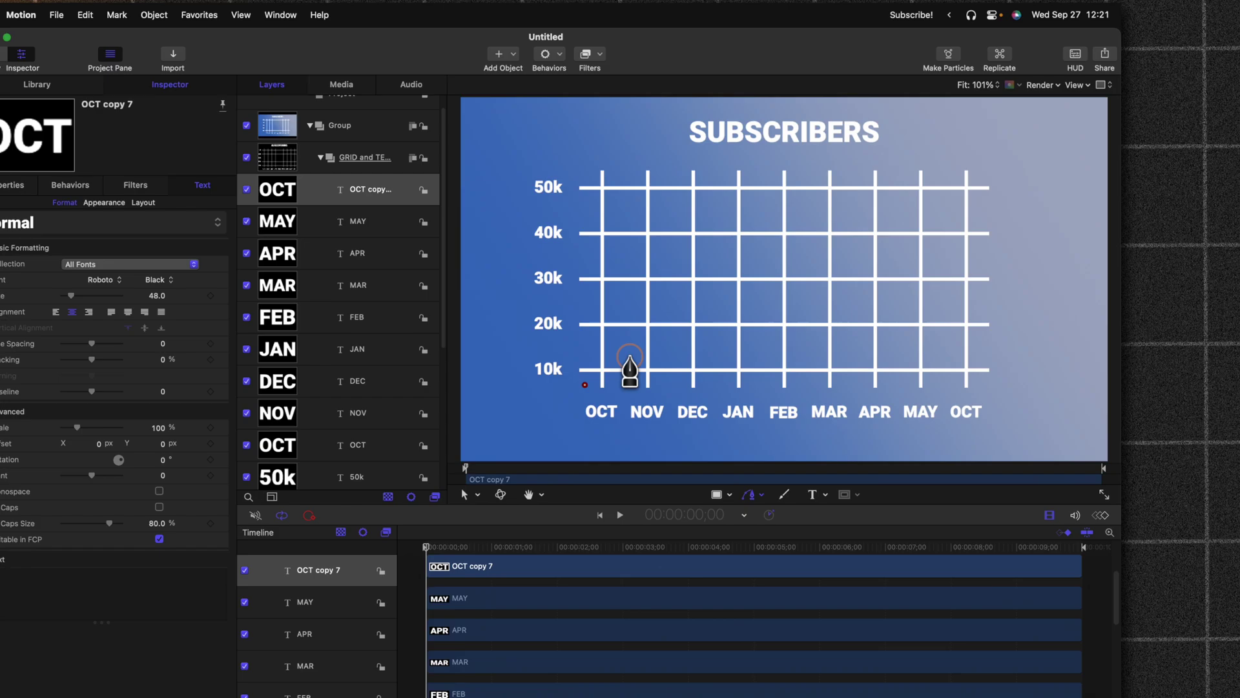
click(630, 356)
click(685, 349)
click(715, 331)
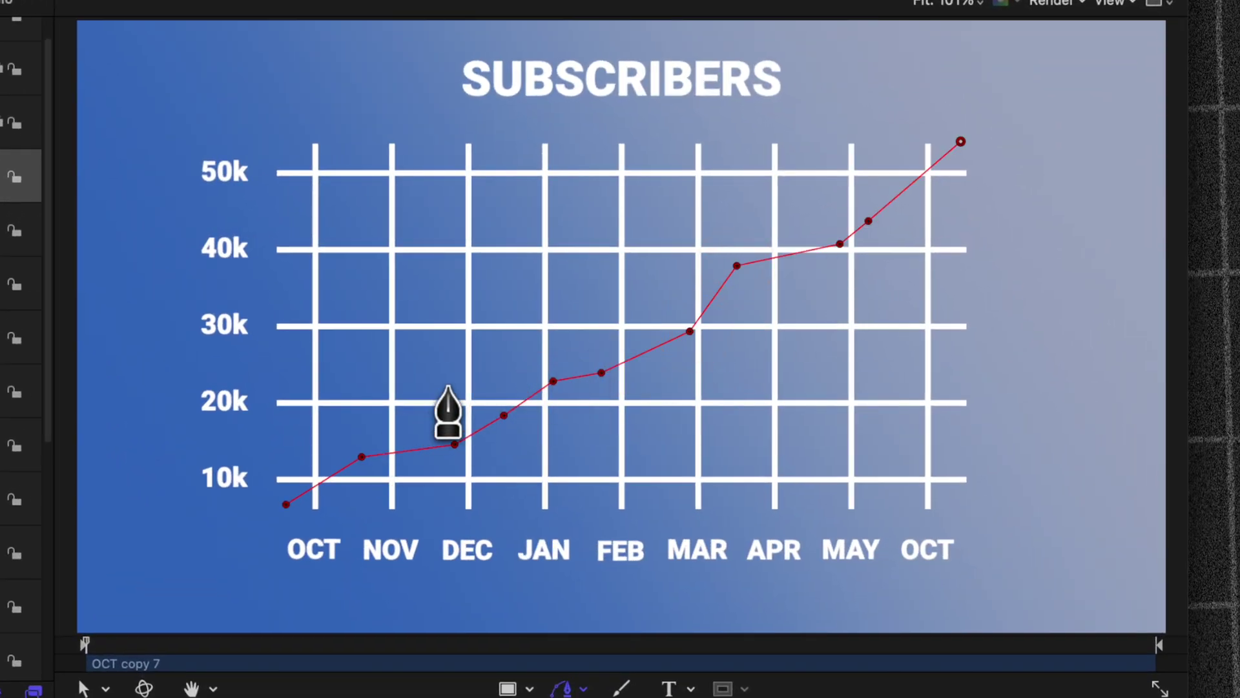
key(Return)
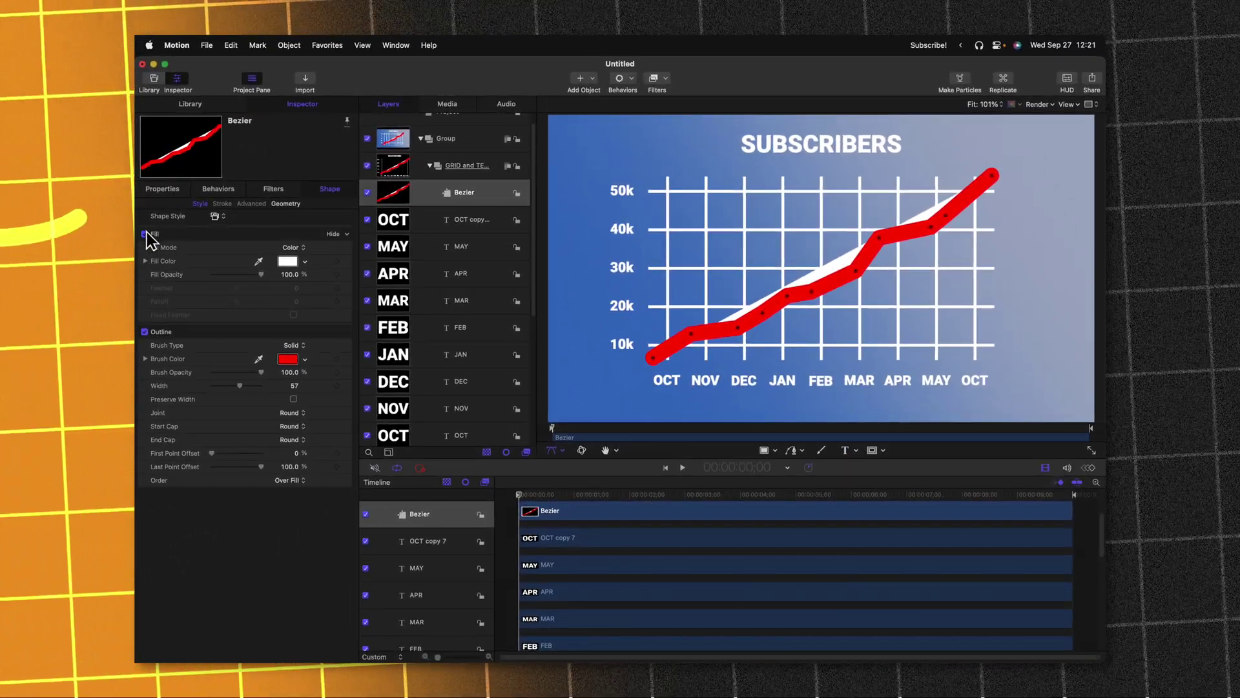
- Turn off the line's white fill and thin its red outline from 57 to 12
click(144, 234)
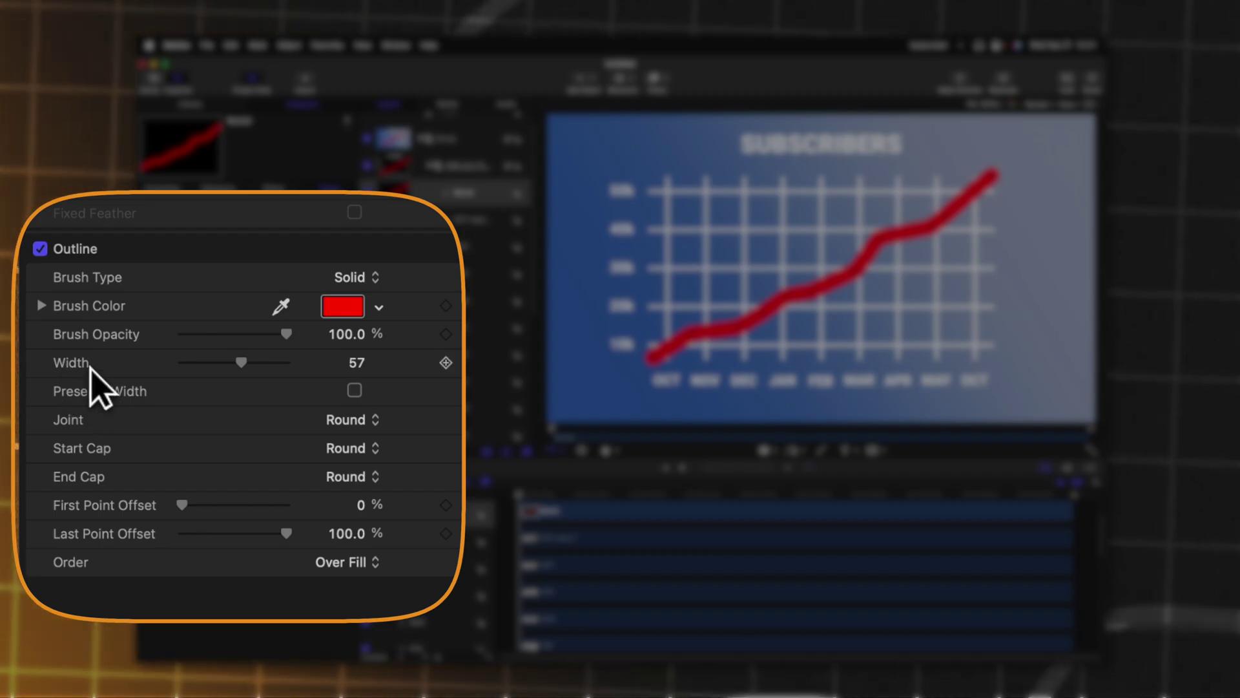
drag(241, 363, 200, 366)
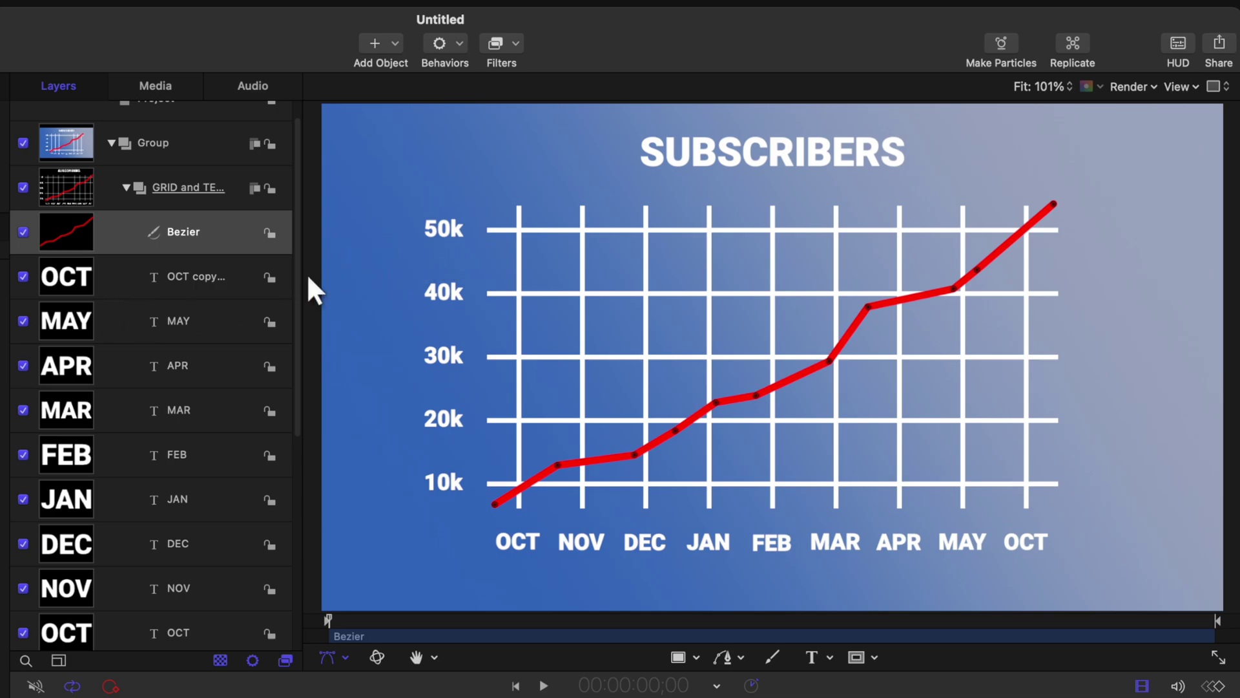
- Add a Shape > Write On behaviour to the red Bezier line
click(445, 40)
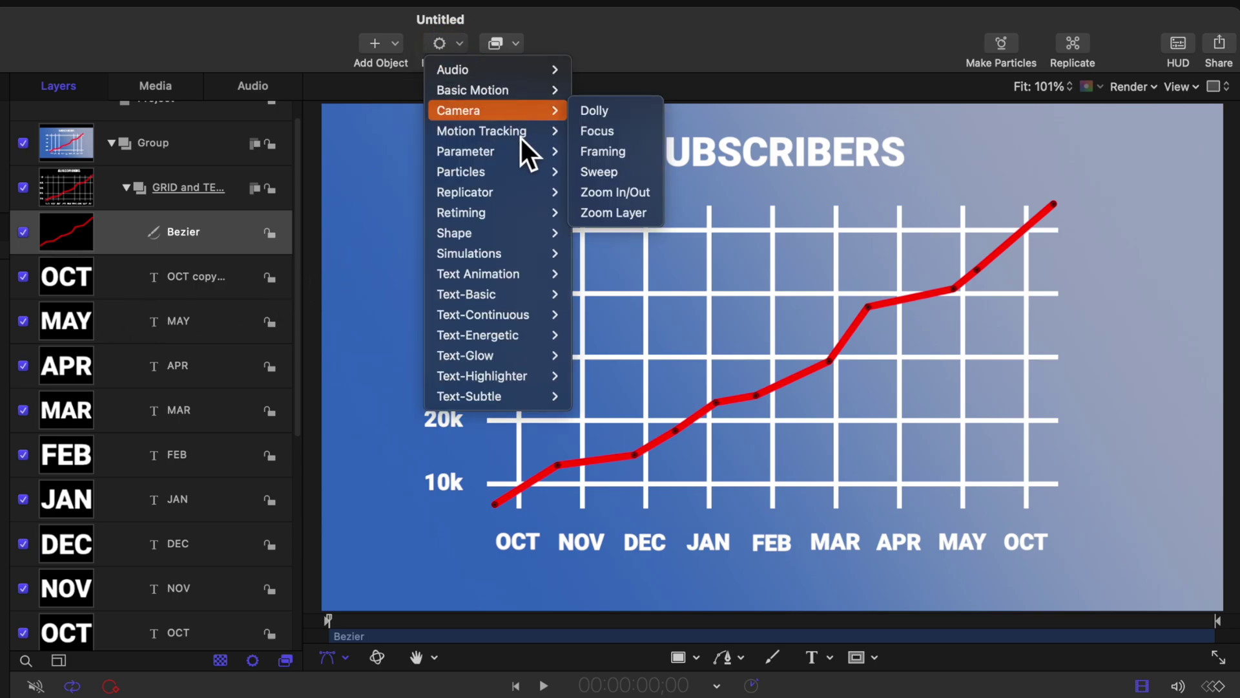
mouse_move(529, 236)
click(643, 395)
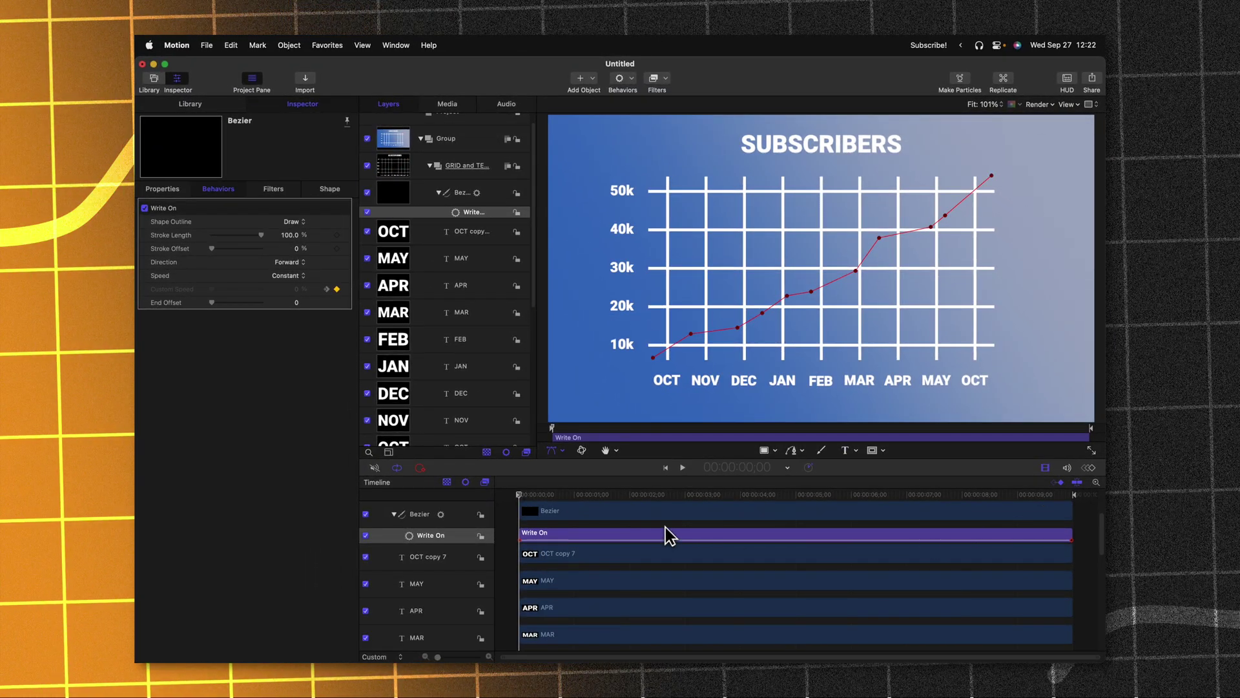
- Trim the Write On behaviour so it ends at the two-second mark
click(465, 482)
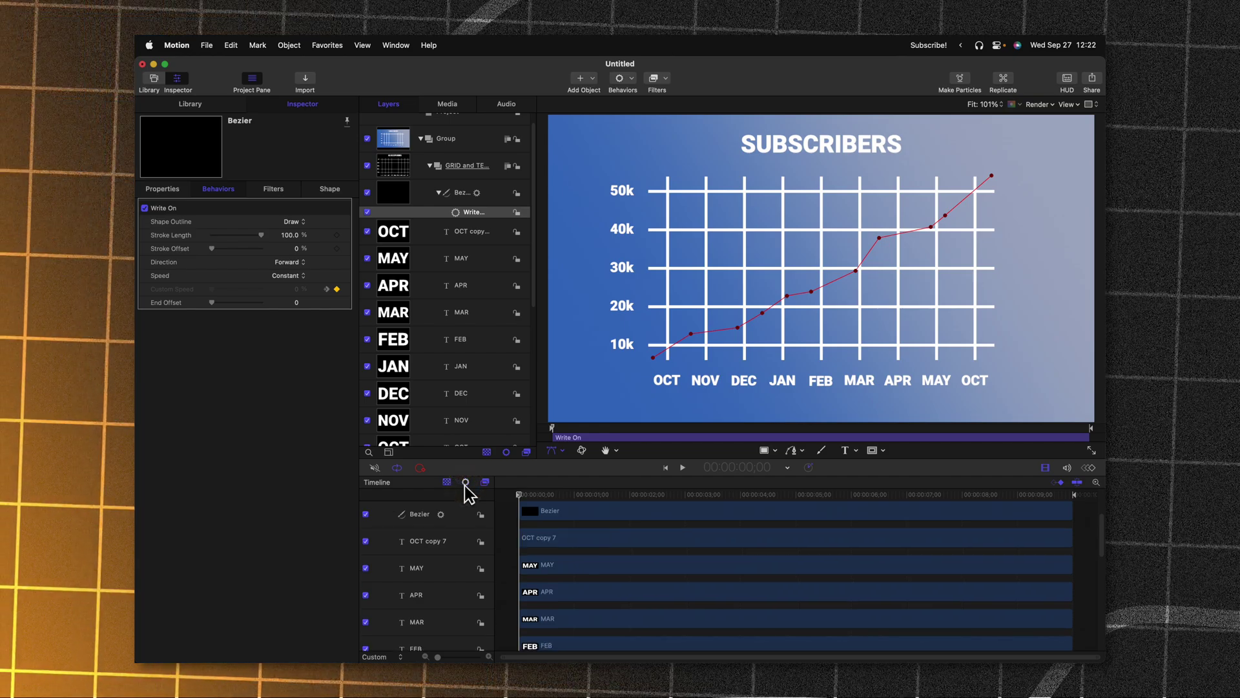
click(466, 482)
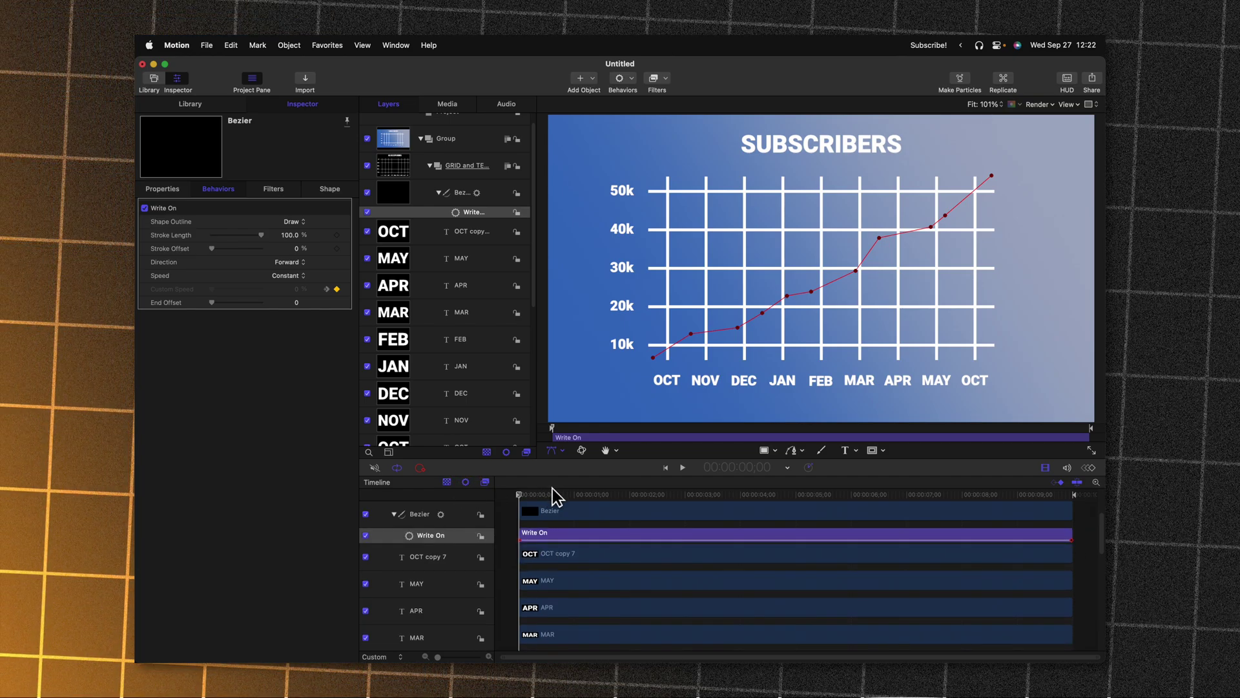
drag(553, 495, 630, 494)
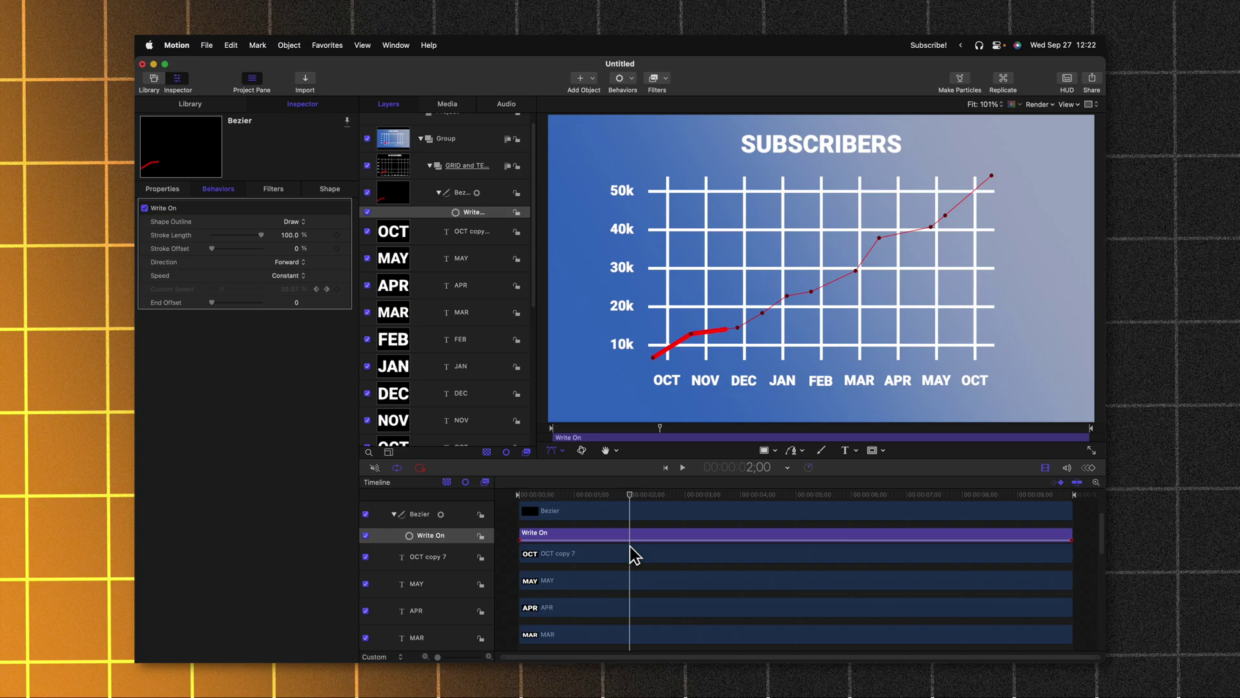
key(alt+])
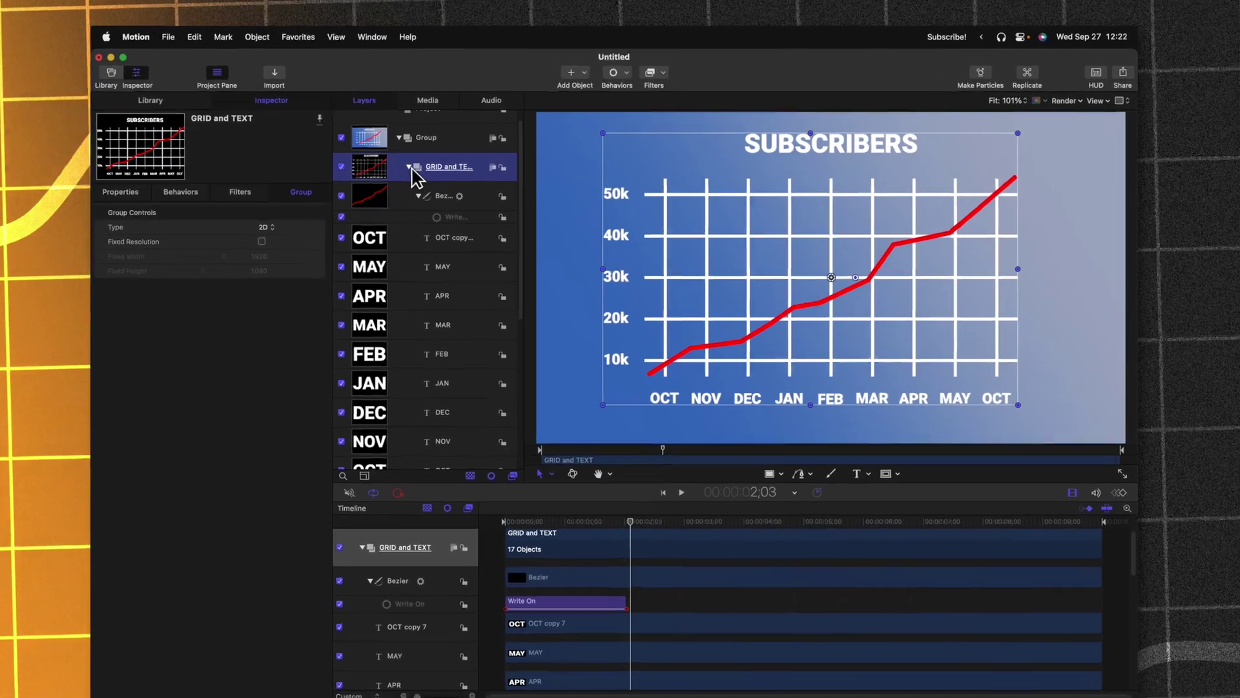
- Apply a Stylize > Crystallize filter to the GRID and TEXT group
click(409, 167)
click(652, 73)
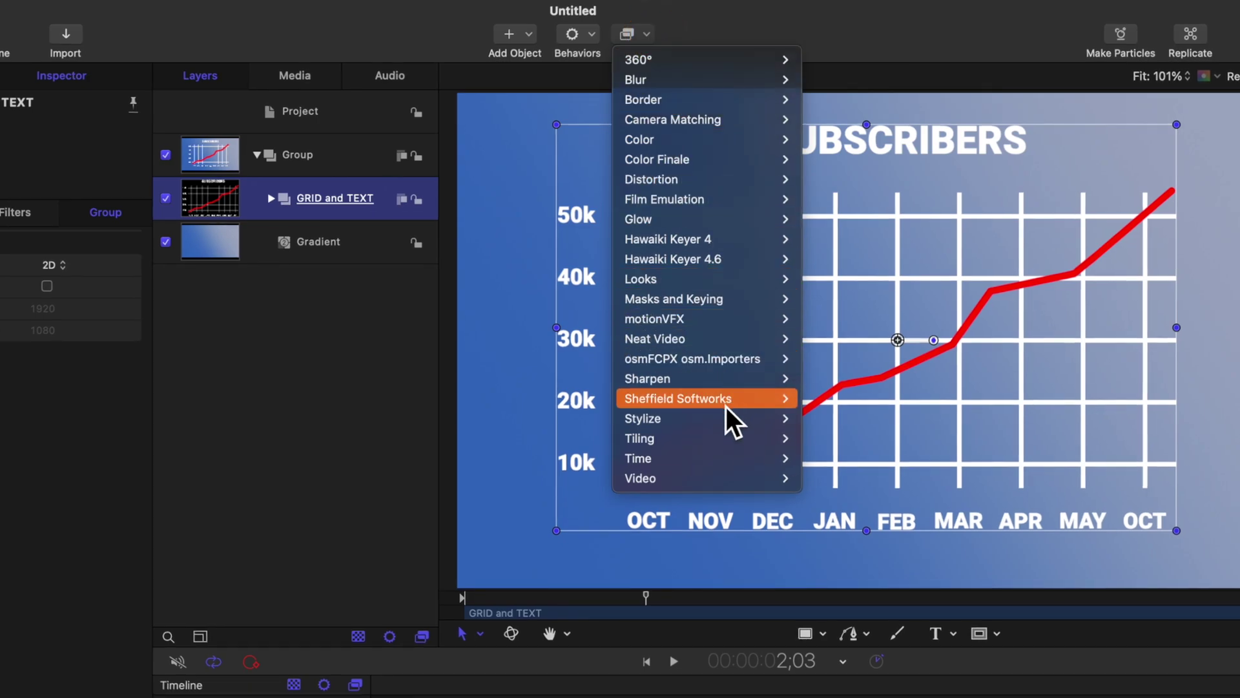
mouse_move(735, 409)
click(852, 557)
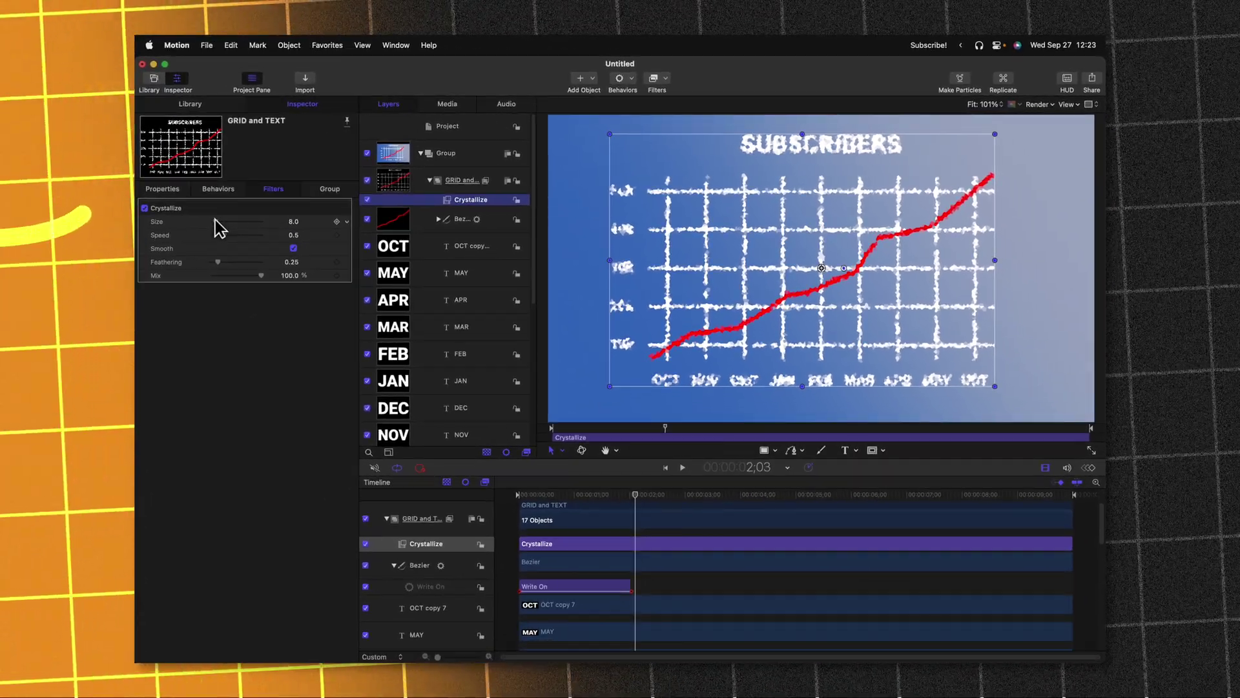
- Set the Crystallize size to 3.0 and speed to 2.0
drag(215, 219, 208, 221)
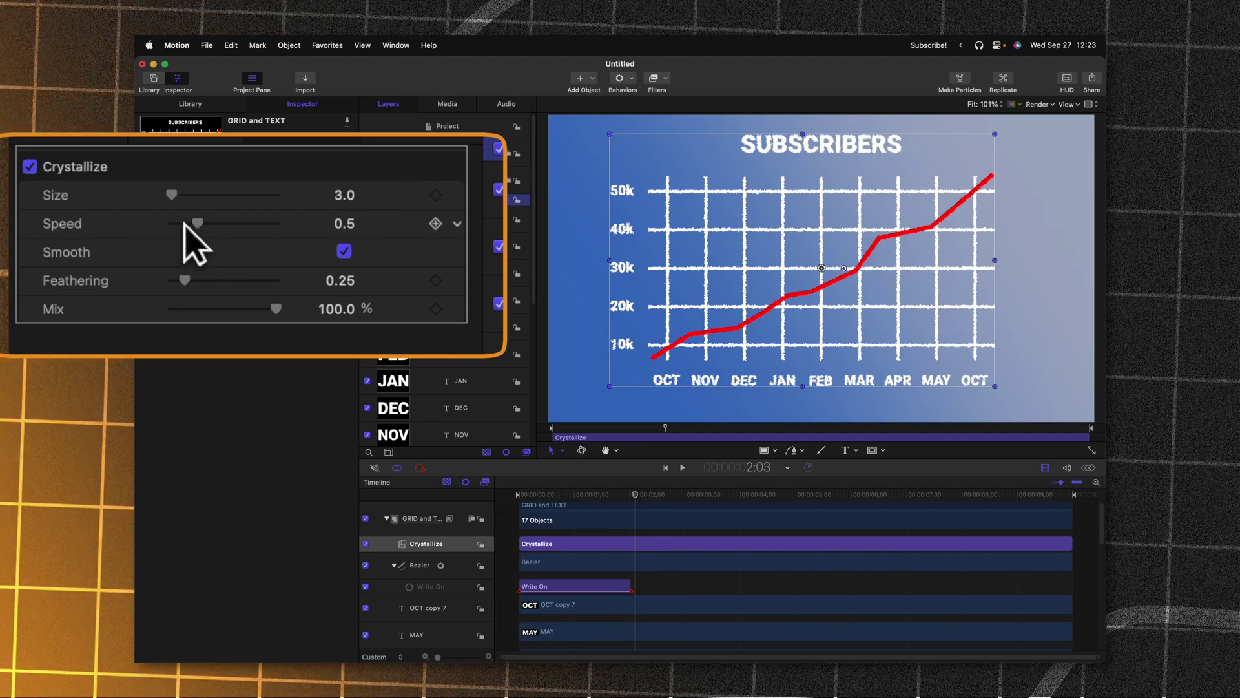
drag(226, 234, 261, 234)
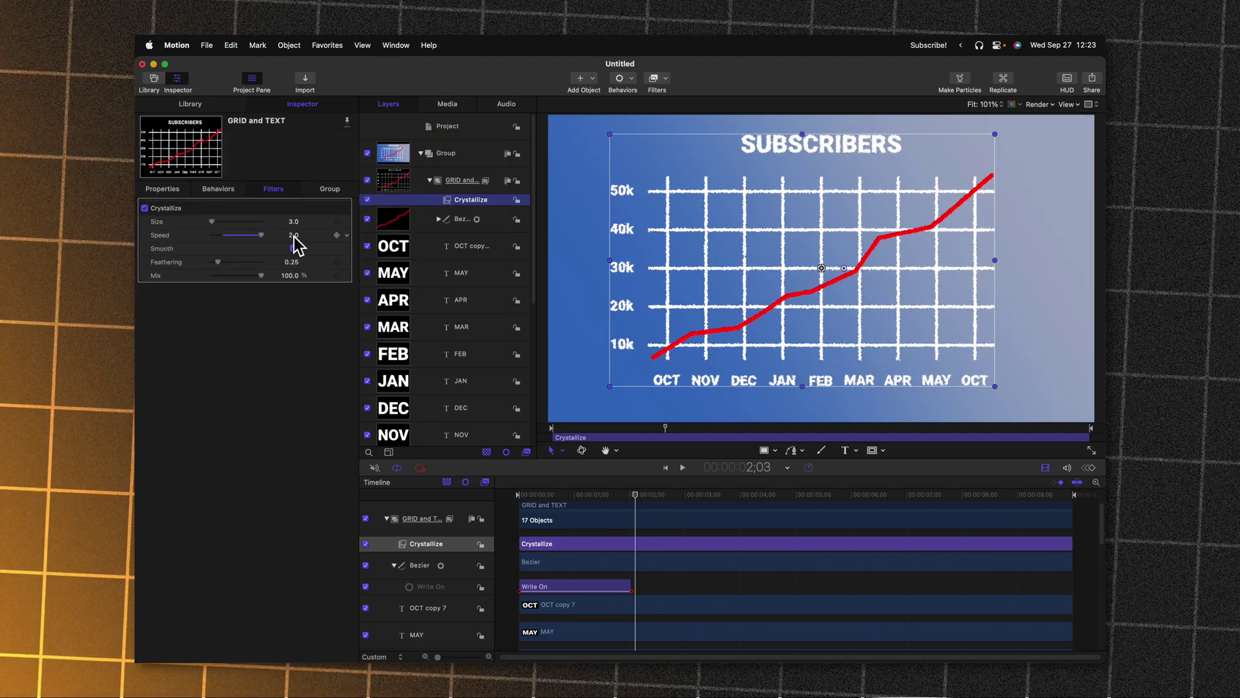
click(467, 180)
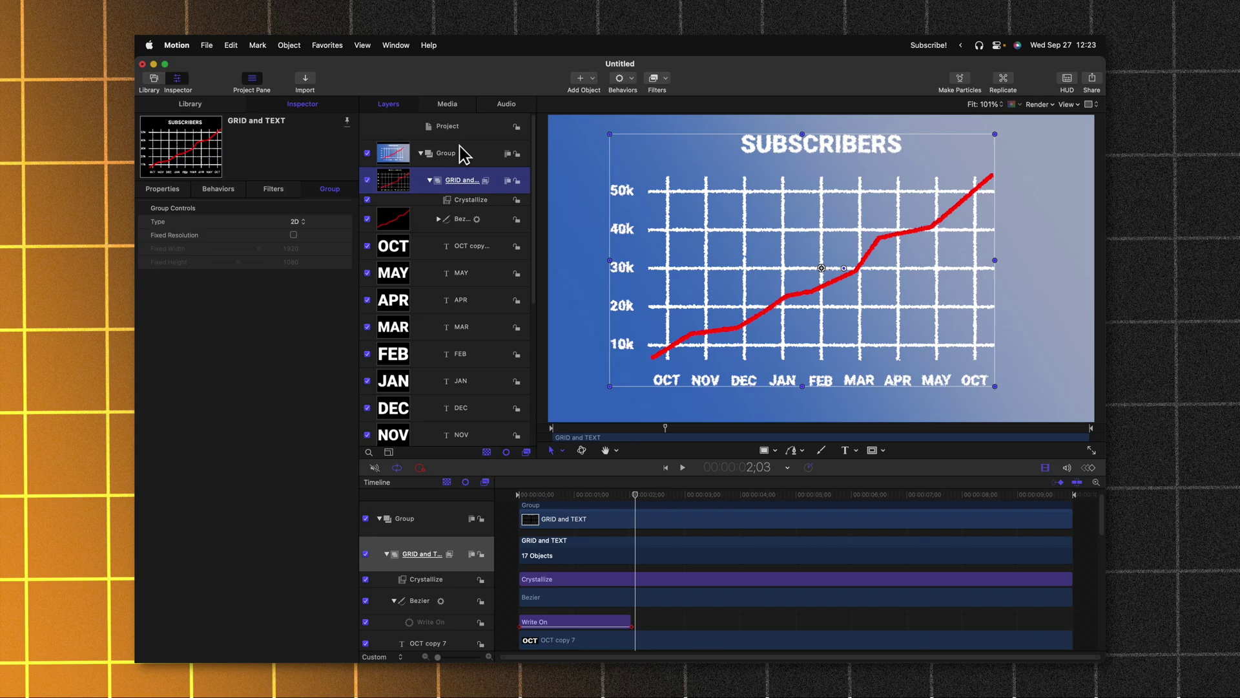
- Add a Time > Strobe filter to the top Group containing everything
click(456, 153)
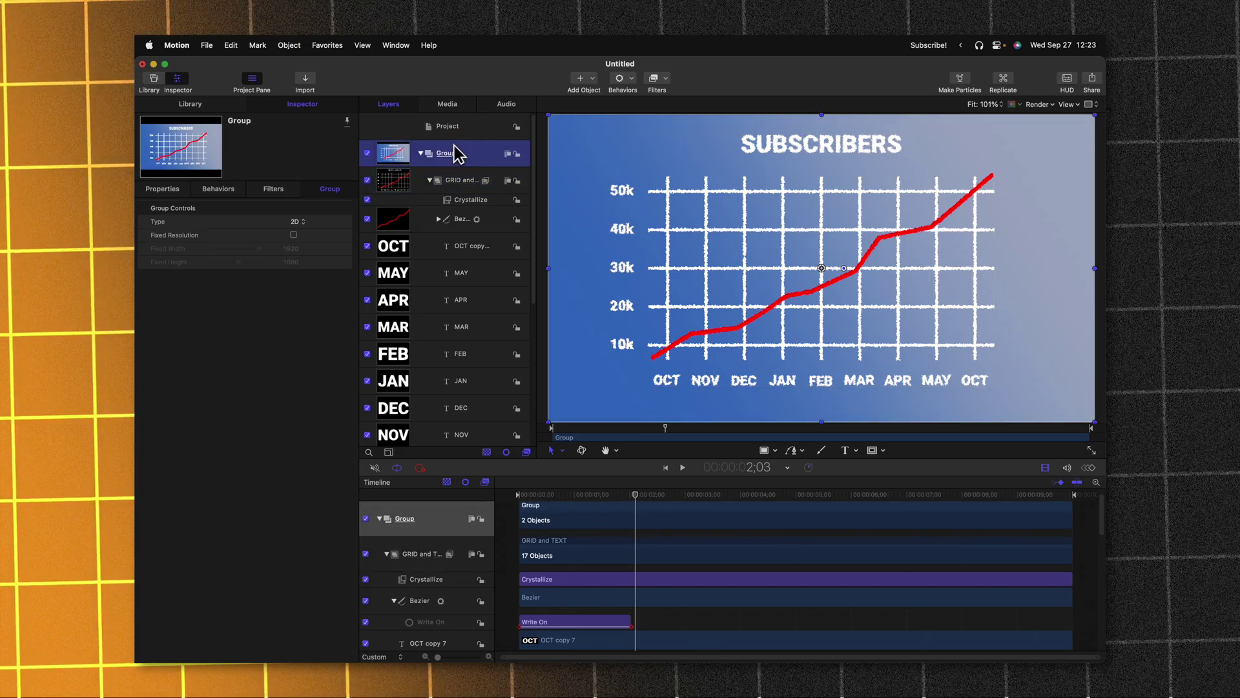
click(431, 180)
click(657, 78)
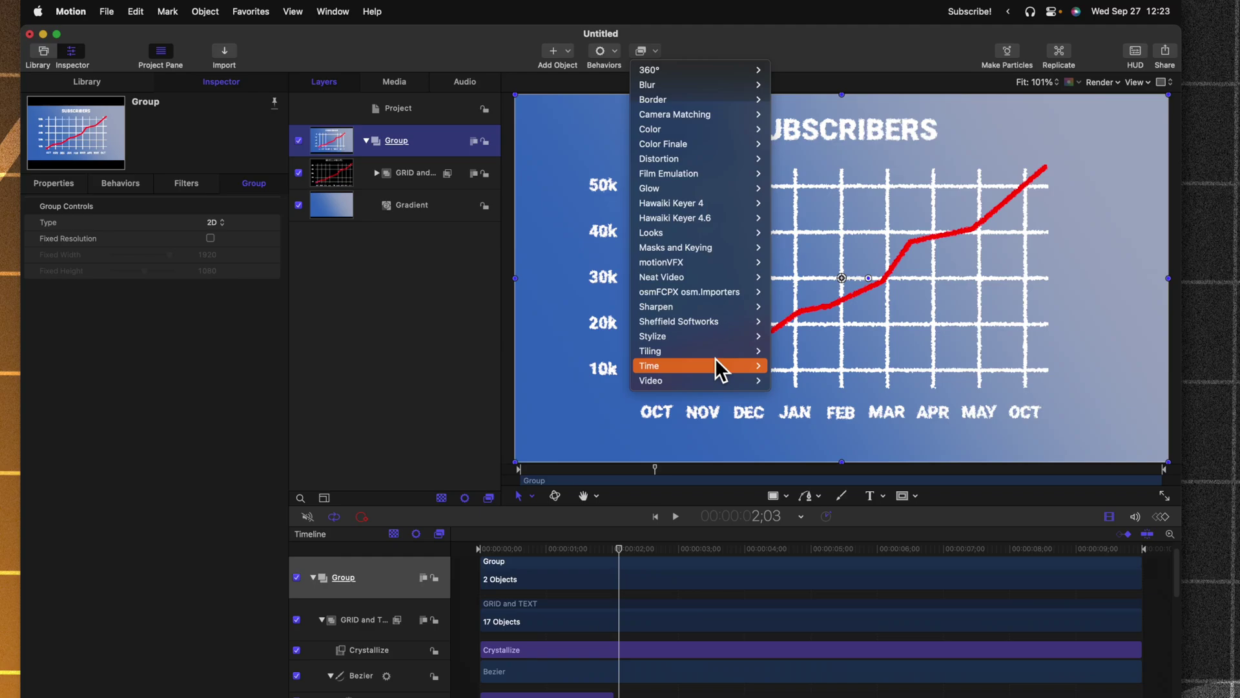
mouse_move(716, 337)
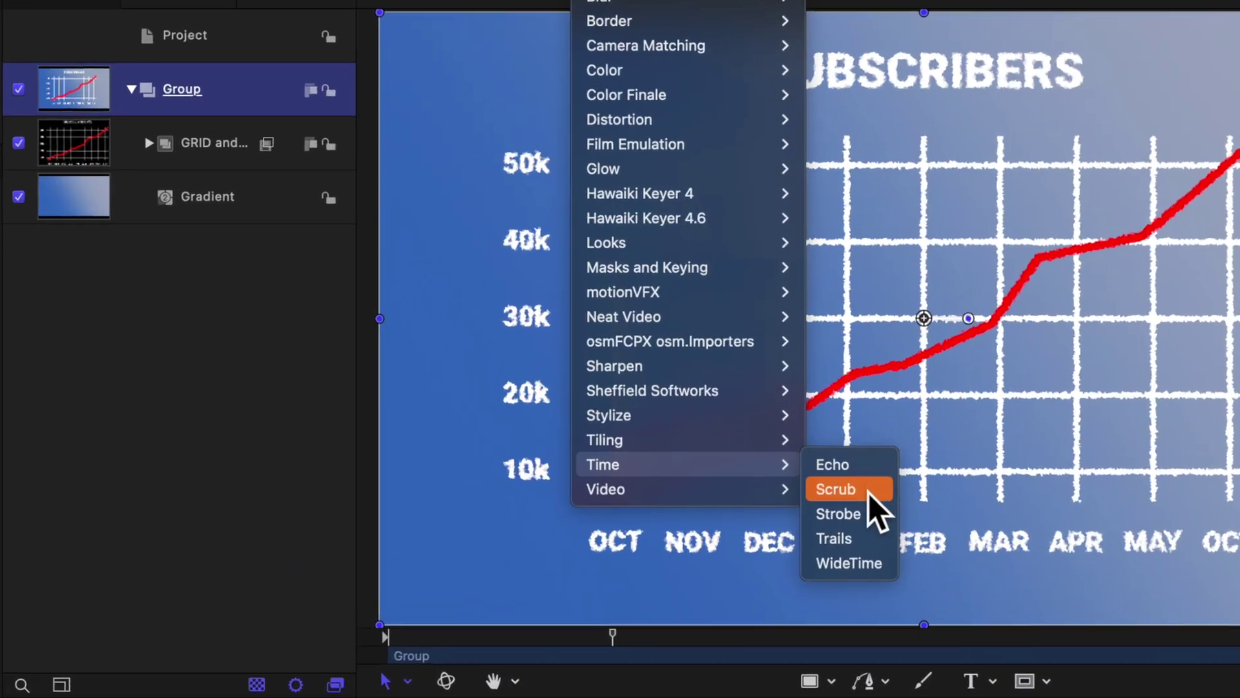
click(823, 470)
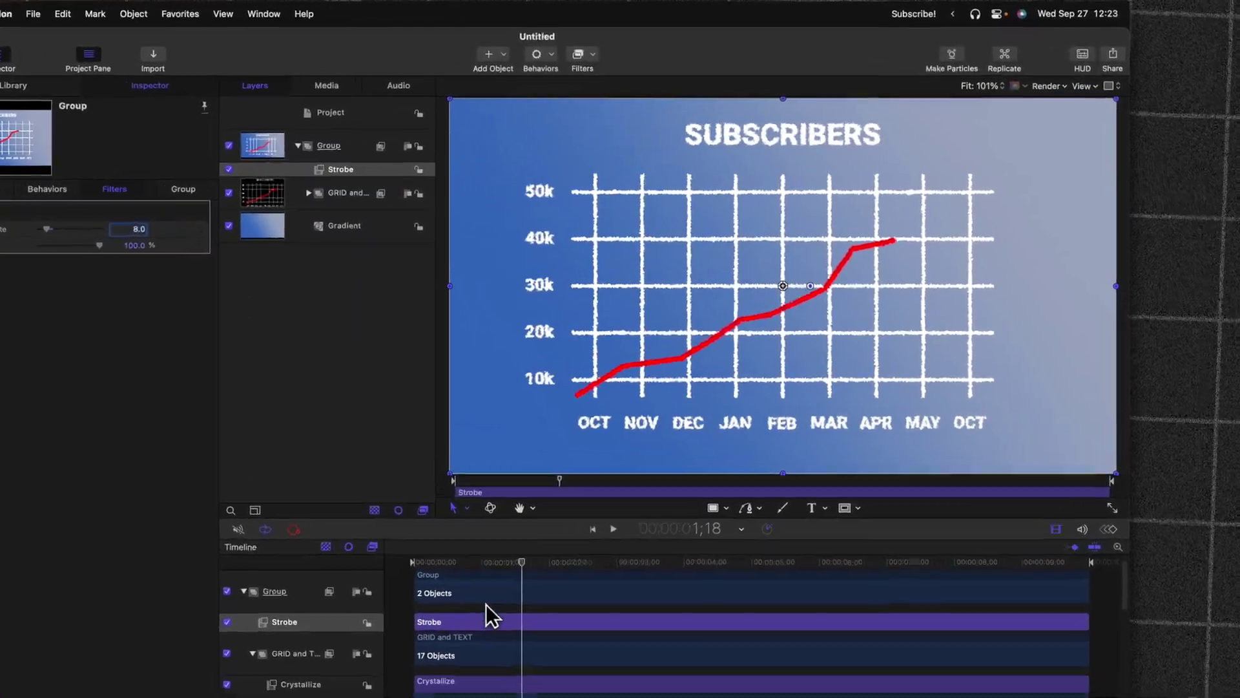
- Play the animation from the start to preview the choppy strobe effect
key(Home)
key(space)
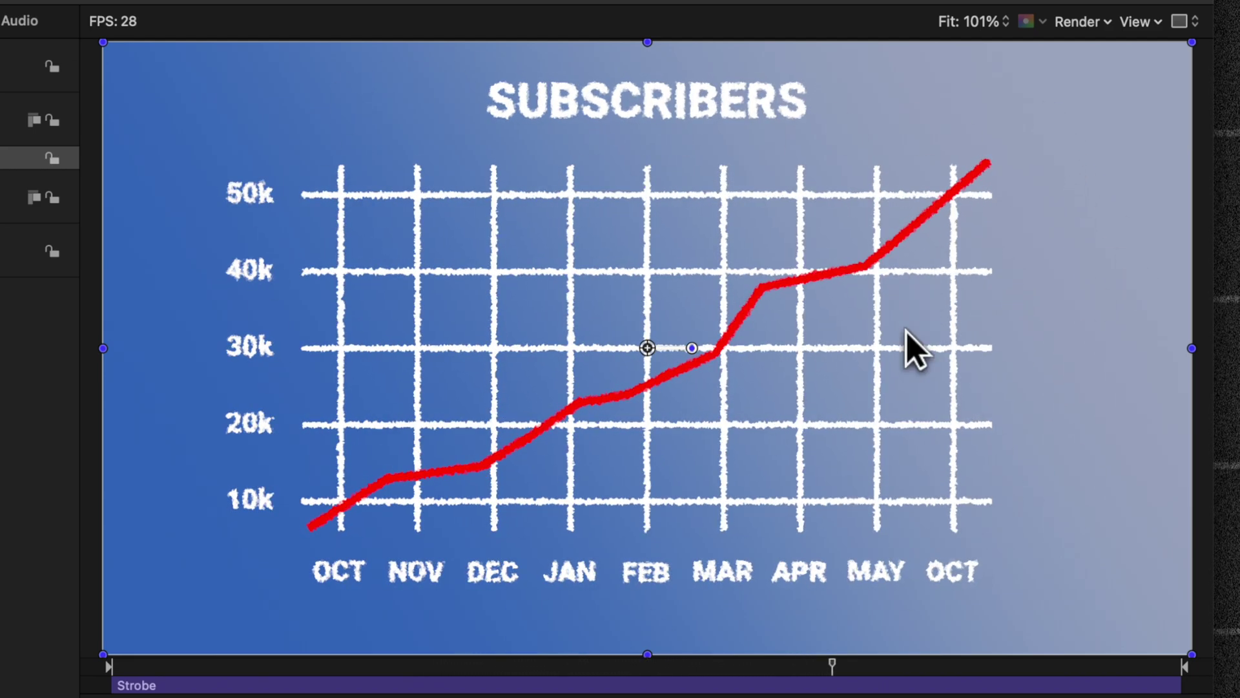
key(Home)
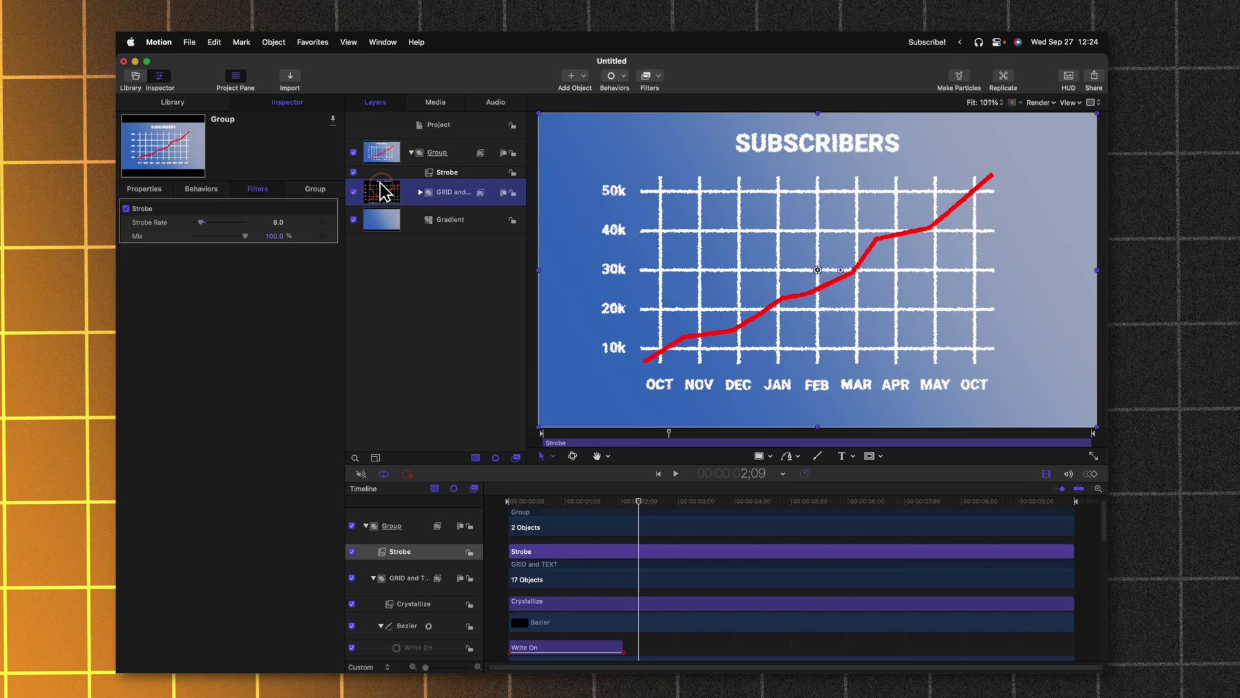
- Enable a drop shadow on GRID and TEXT with about 51% opacity and blur 29
click(313, 197)
click(148, 189)
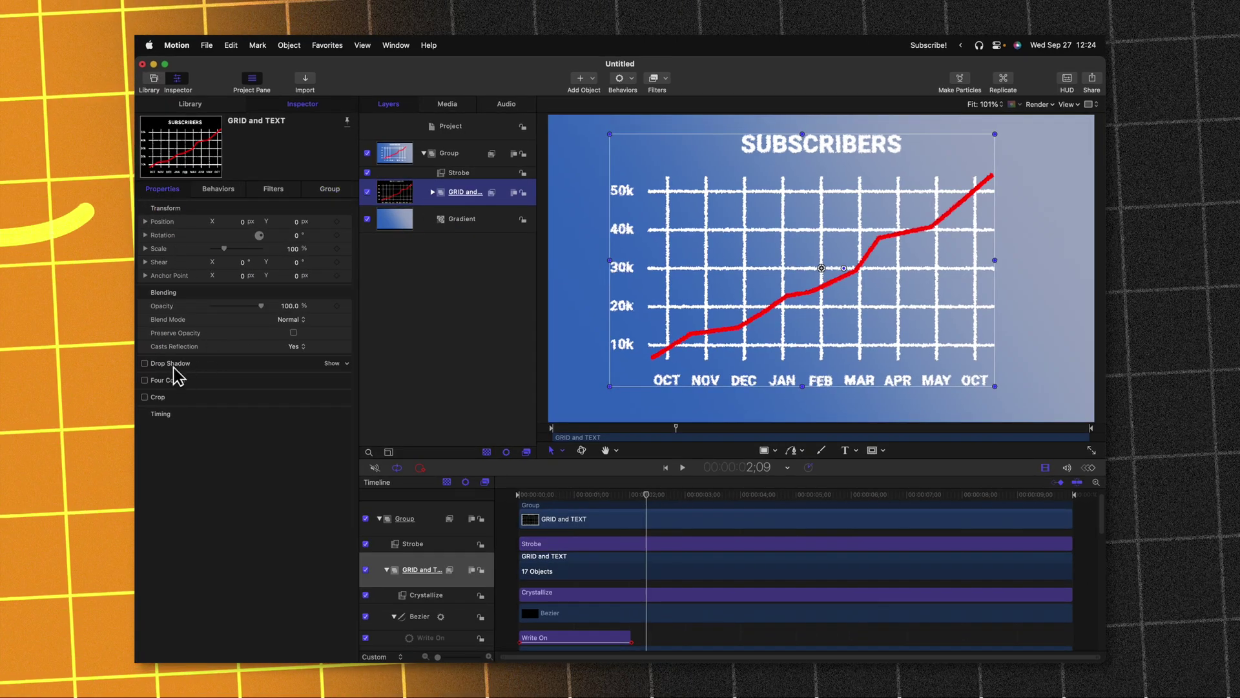
click(145, 363)
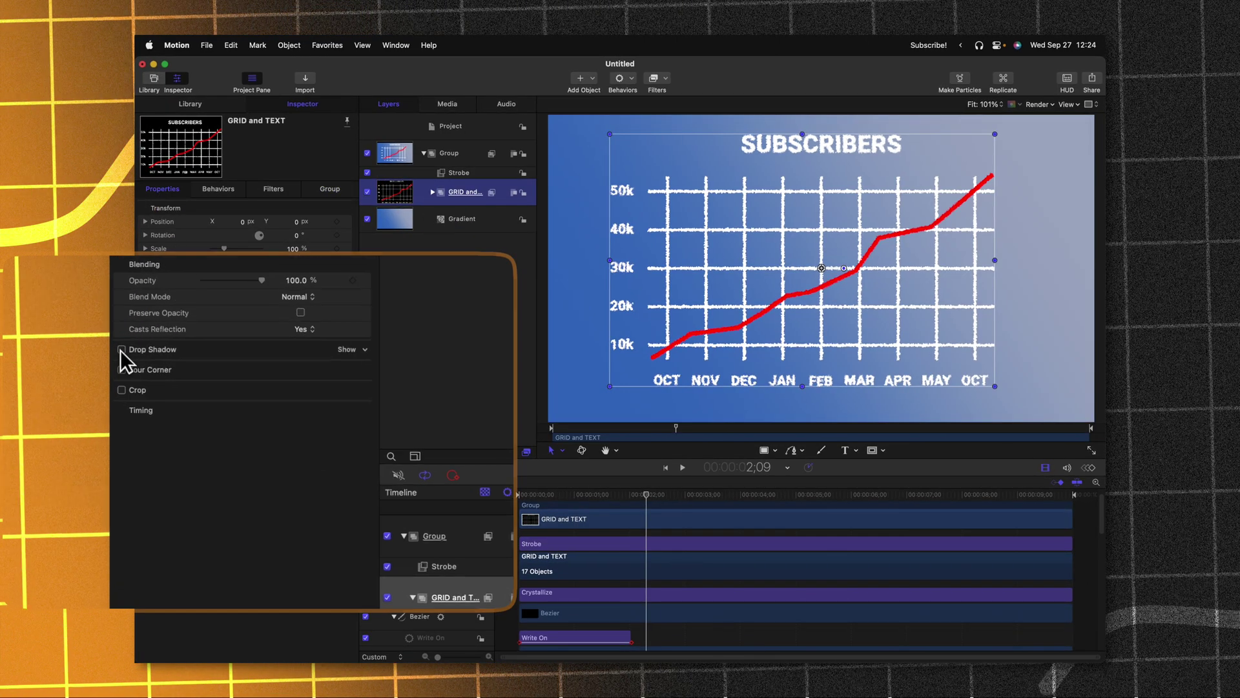
click(331, 363)
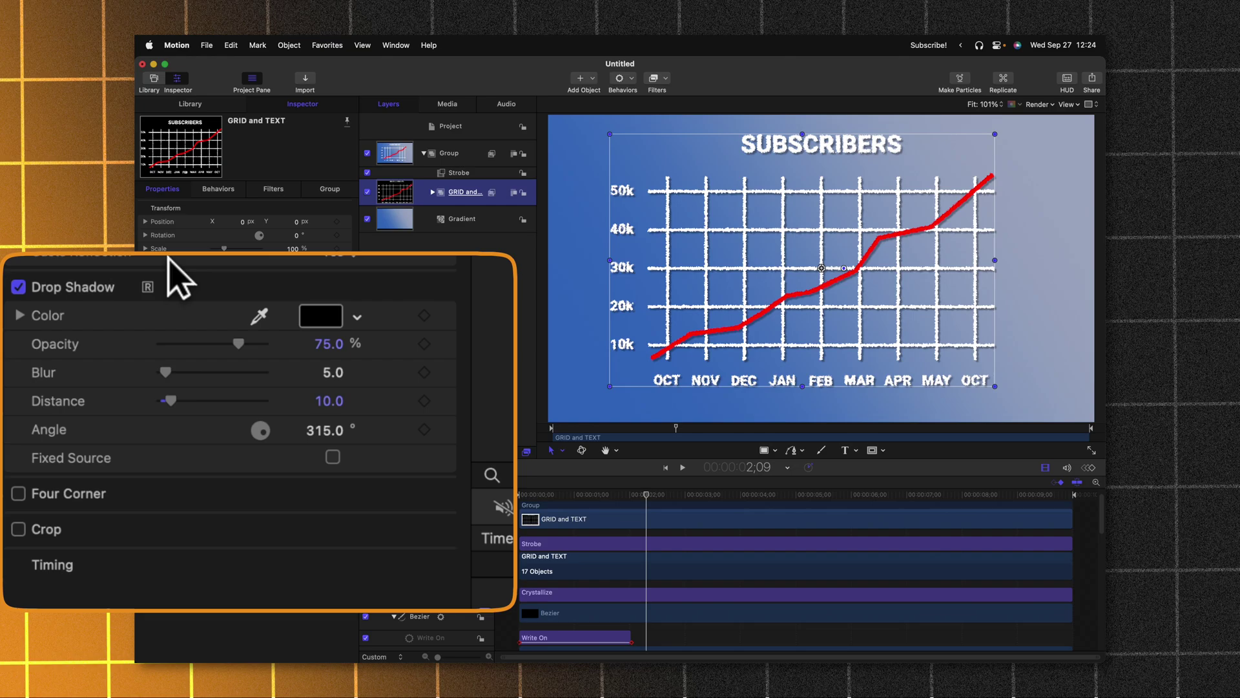
drag(238, 344, 173, 344)
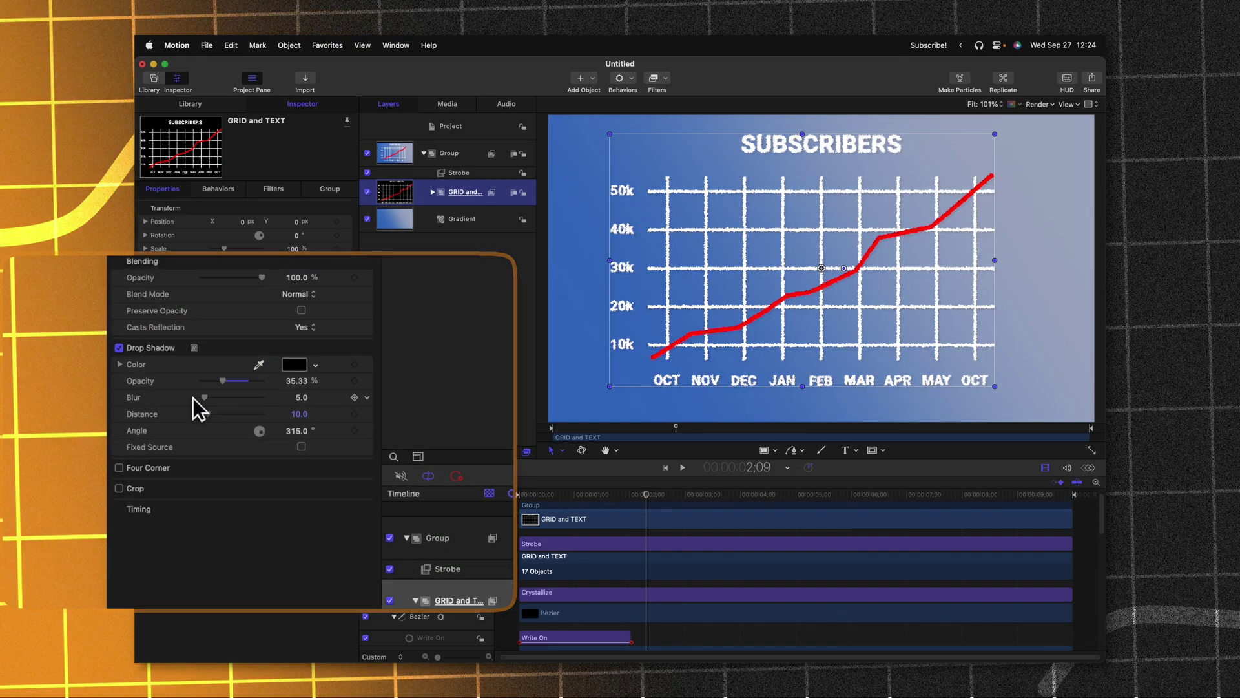
drag(214, 404, 239, 397)
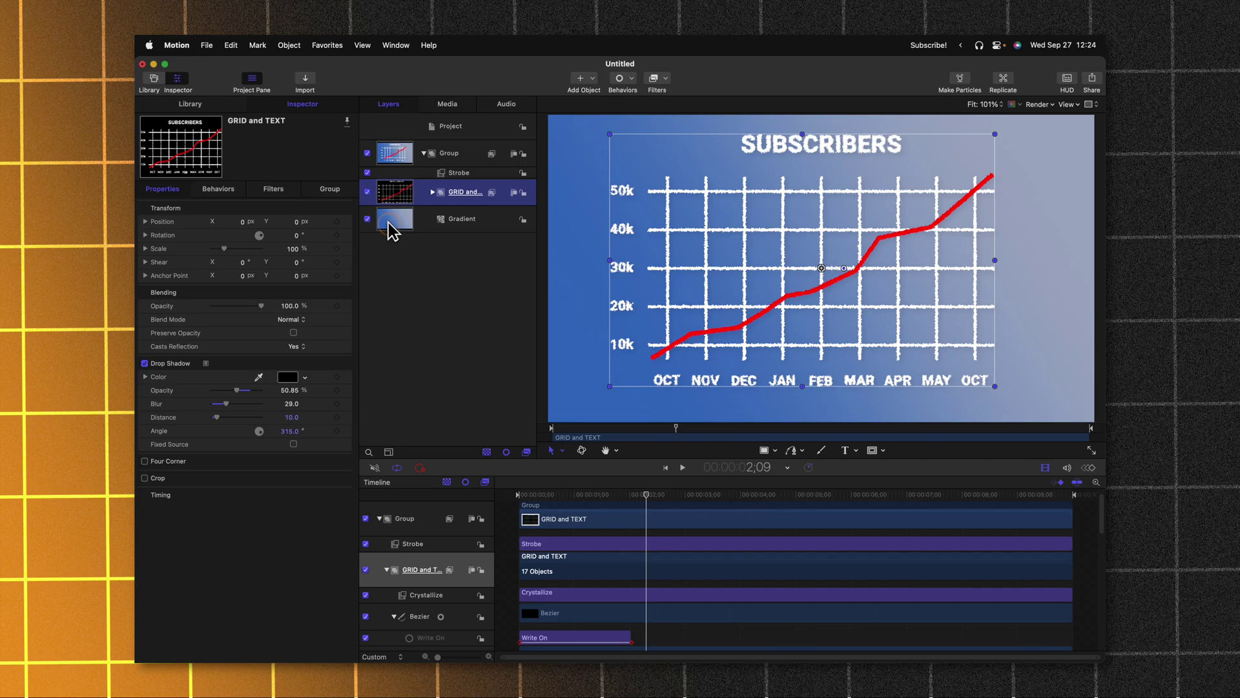
- Switch the background Gradient to the Industrial Sky preset, blending deep blue into pale cyan
click(395, 222)
click(317, 190)
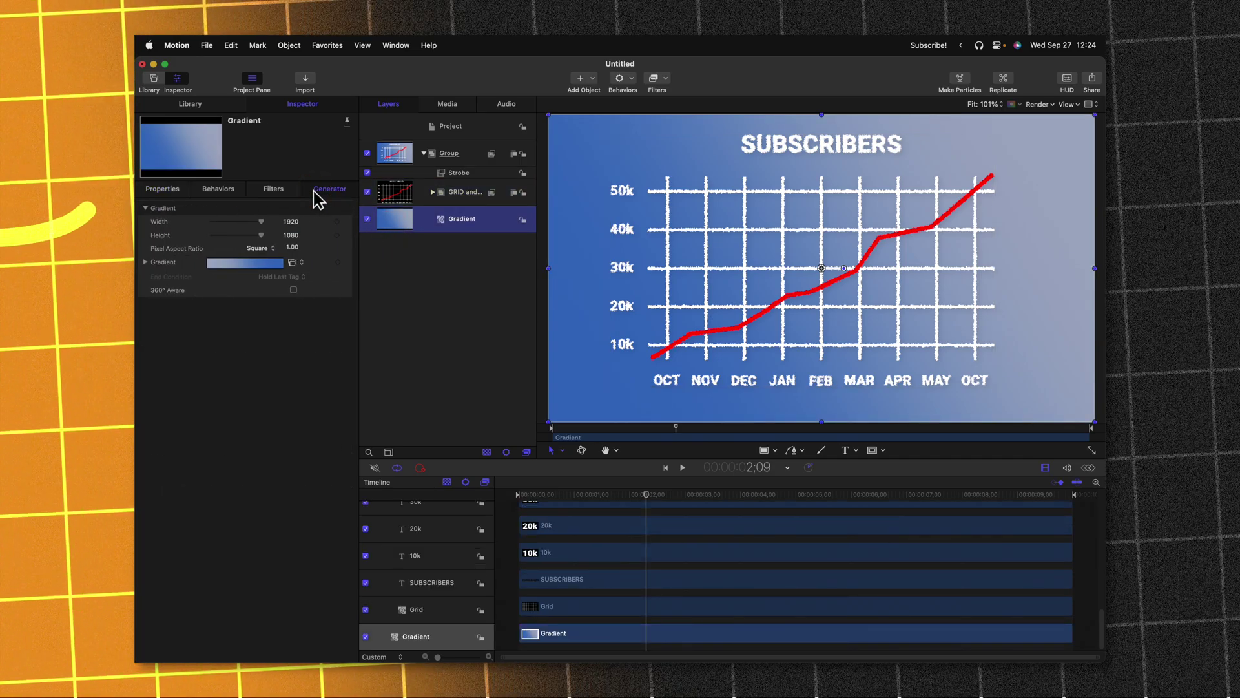
click(341, 147)
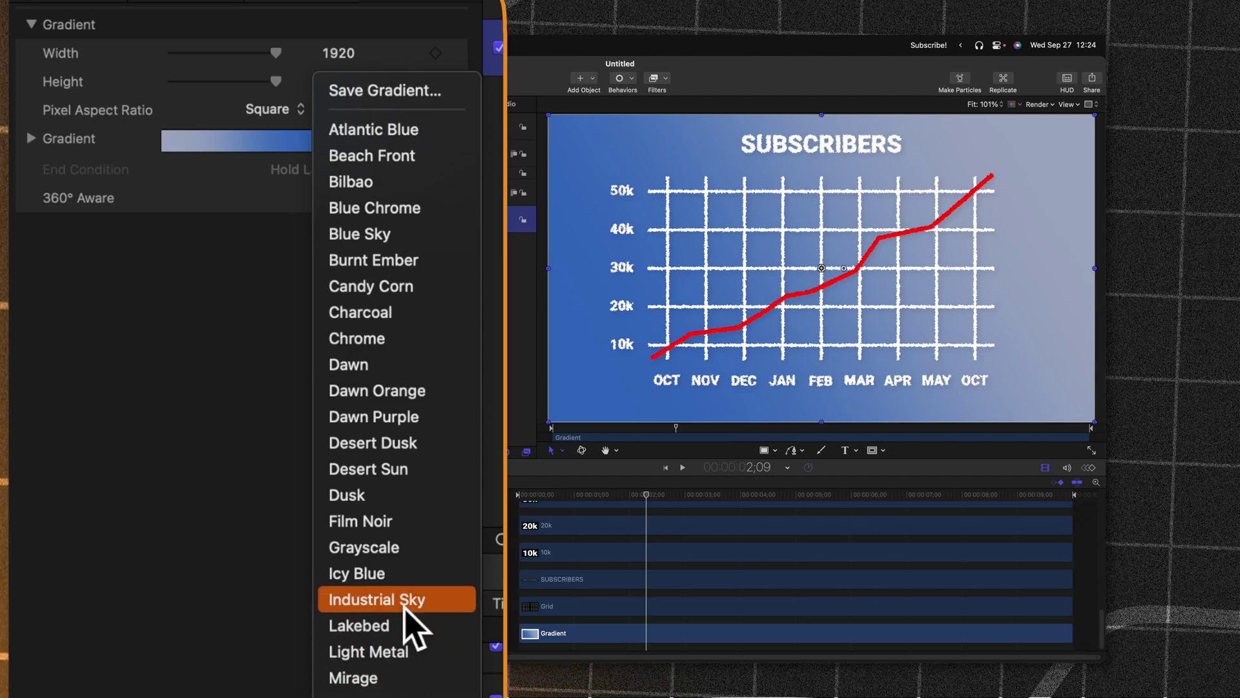
click(402, 599)
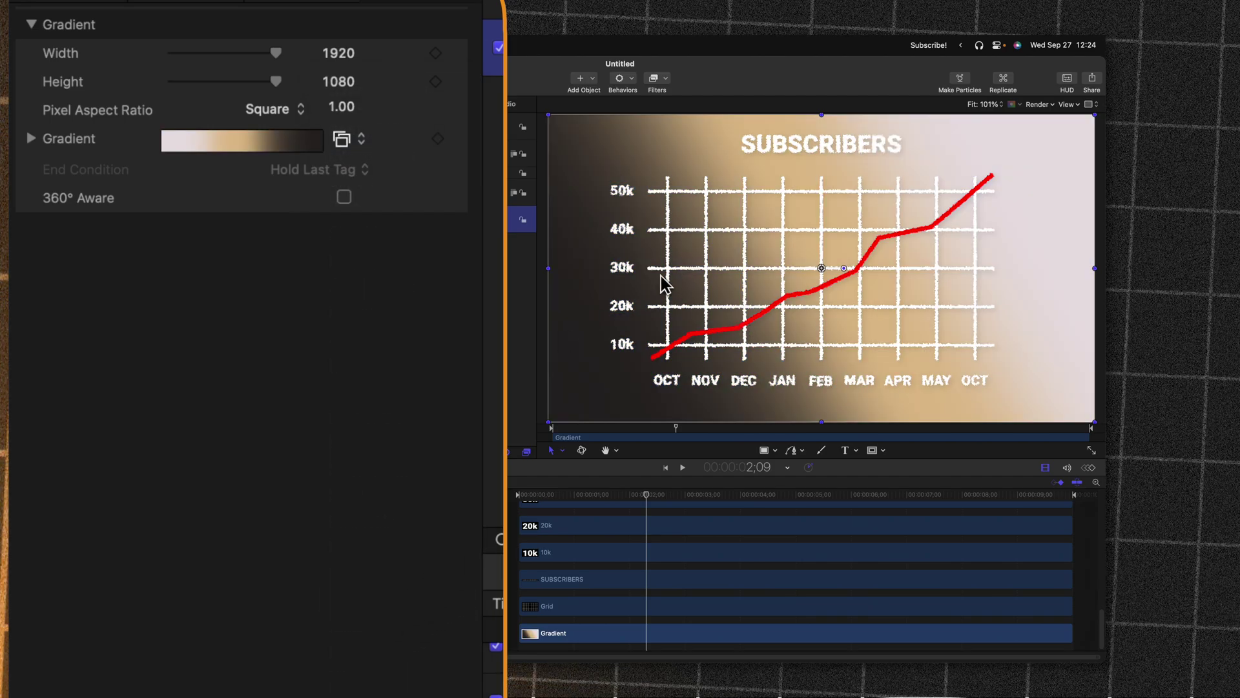
click(363, 139)
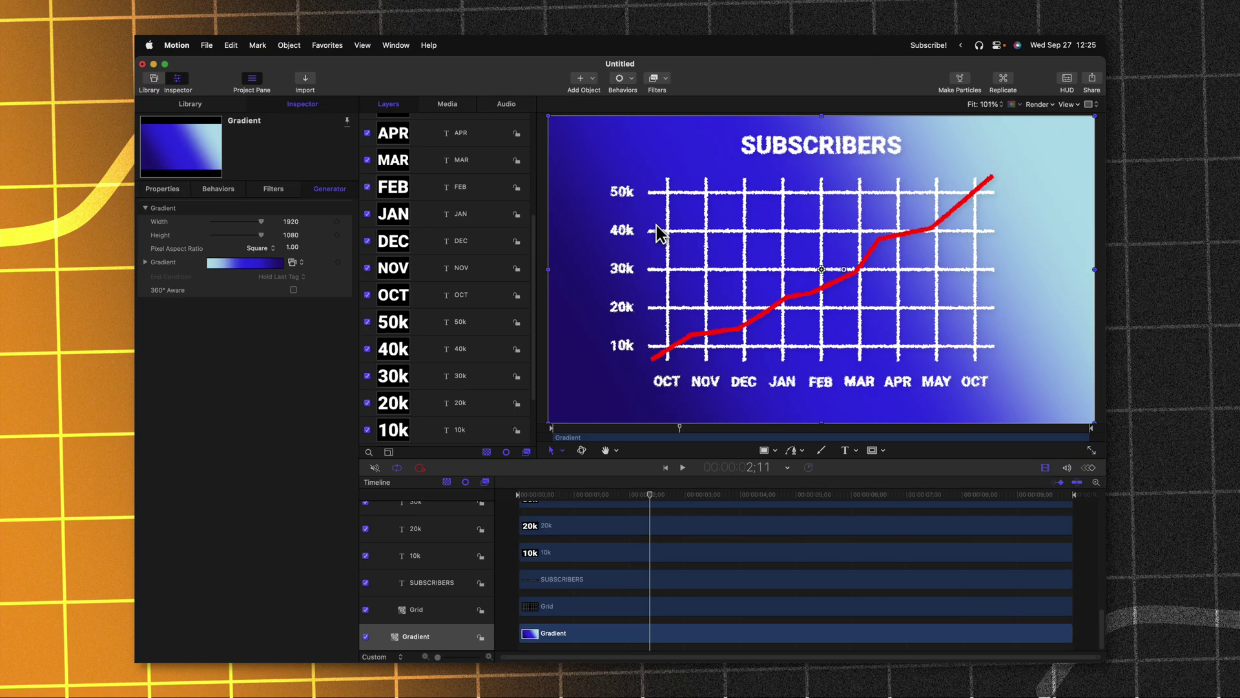
- Open Export Movie from Share for a 1920×1080, 29.97 fps .mov
click(1091, 79)
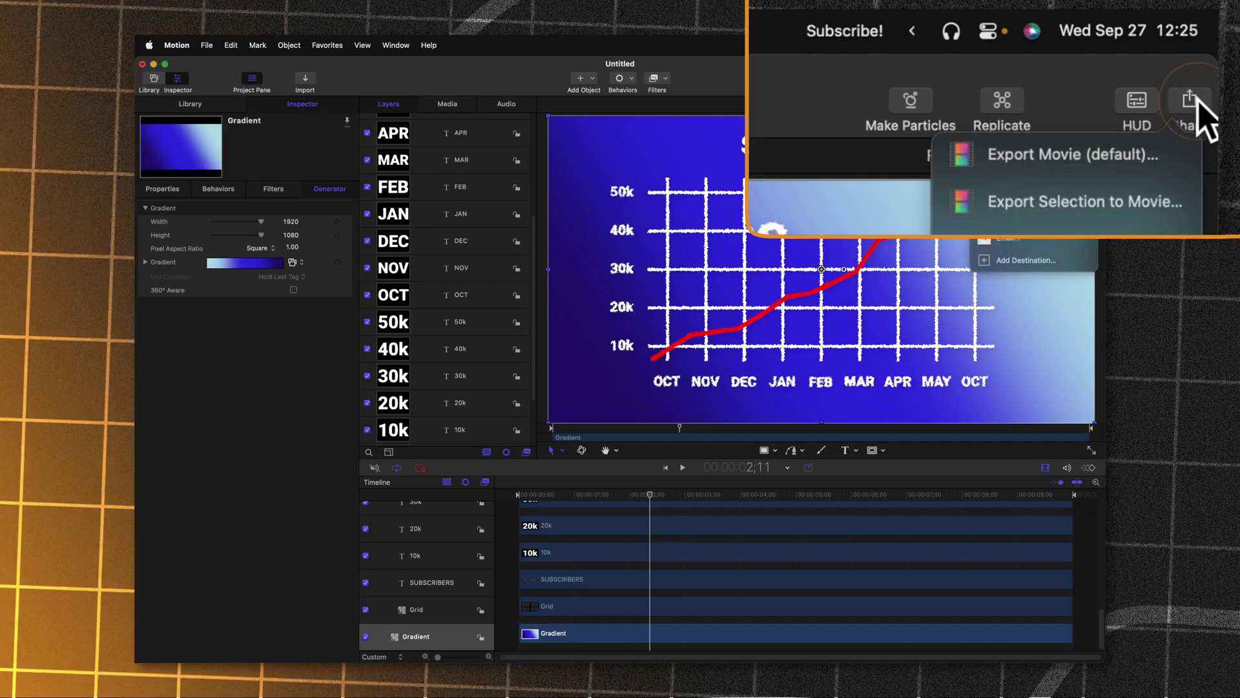
click(1147, 162)
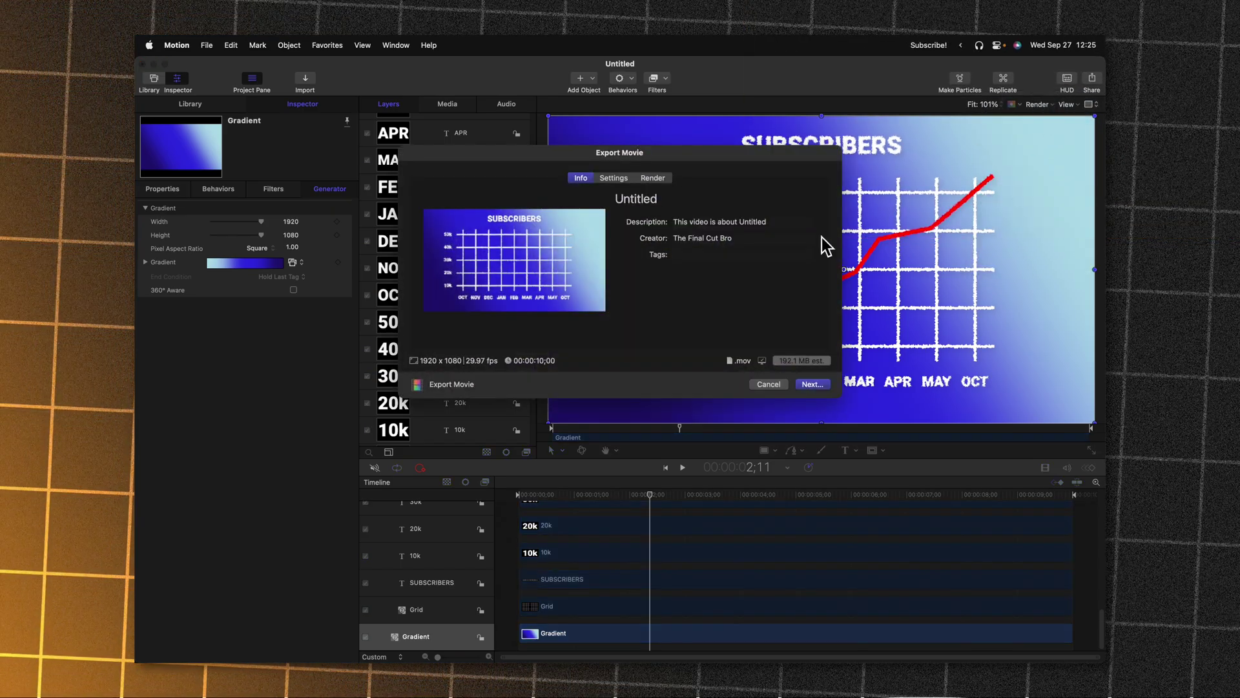